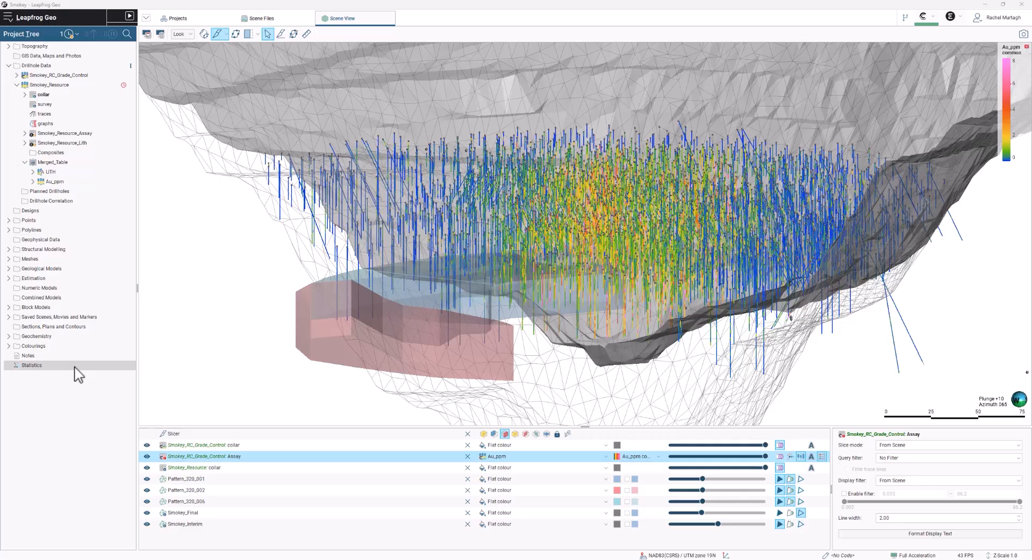
- Check the project's saved statistics list and open univariate graphs for the Au_ppm column of Merged_Table
{"action": "double_click", "coordinate": [75, 367]}
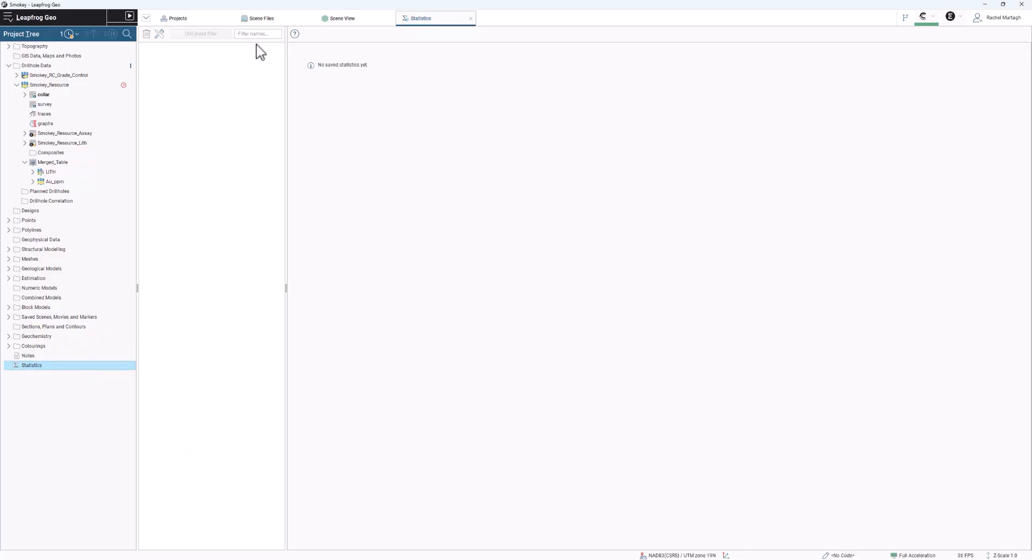
{"action": "left_click", "coordinate": [471, 19]}
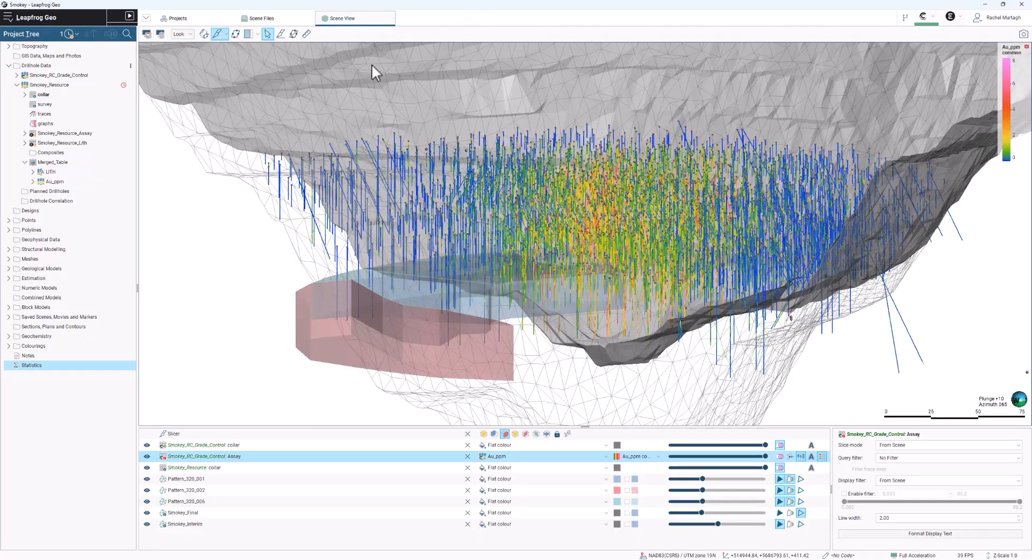
{"action": "right_click", "coordinate": [73, 182]}
{"action": "left_click", "coordinate": [89, 214]}
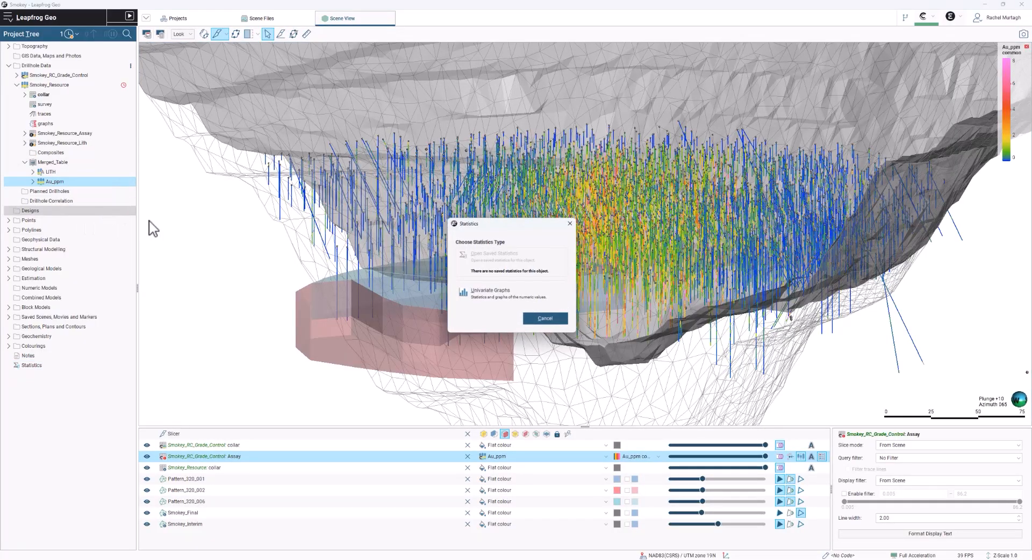
{"action": "left_click", "coordinate": [493, 293]}
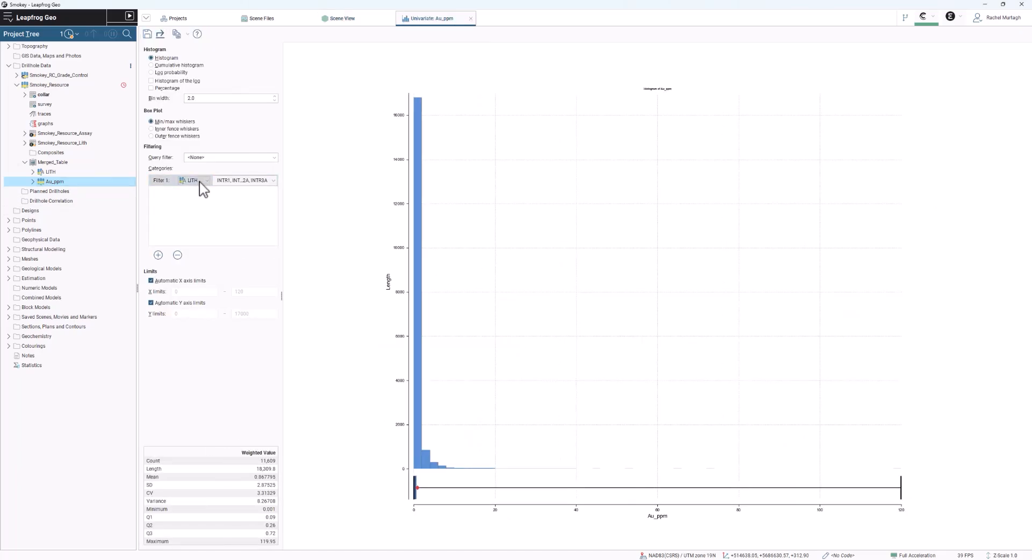
- Show the Au_ppm distribution as a histogram of the log and save the graph to the project statistics
{"action": "left_click", "coordinate": [231, 182]}
{"action": "left_click", "coordinate": [173, 82]}
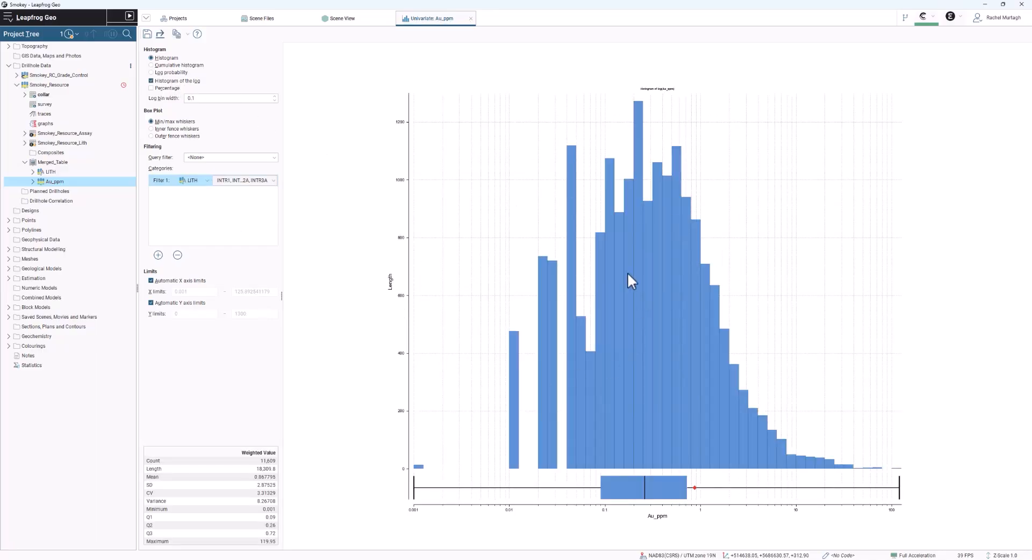
{"action": "left_click", "coordinate": [147, 34]}
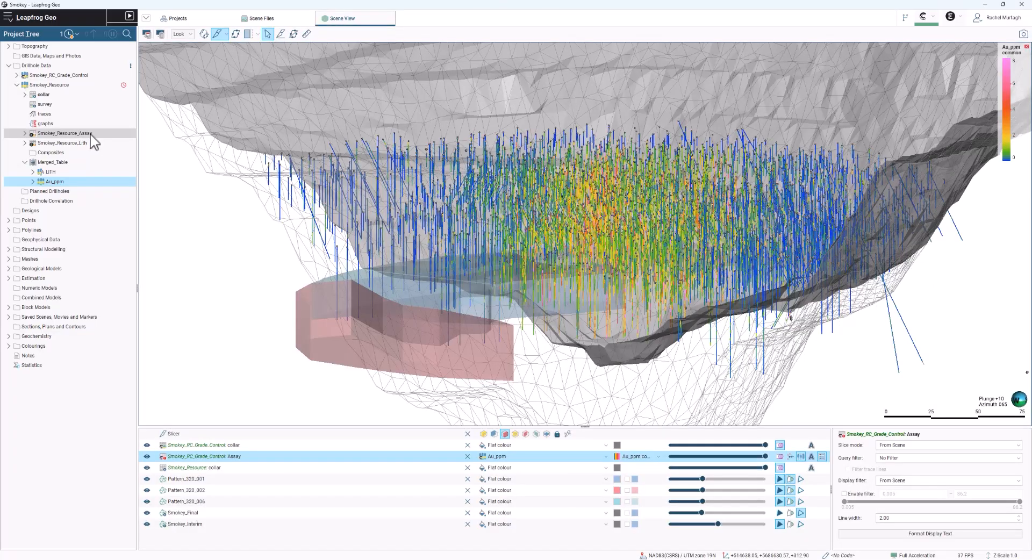
- Create a table of statistics for Smokey_Resource_Assay that reports the Au_ppm values
{"action": "right_click", "coordinate": [90, 134]}
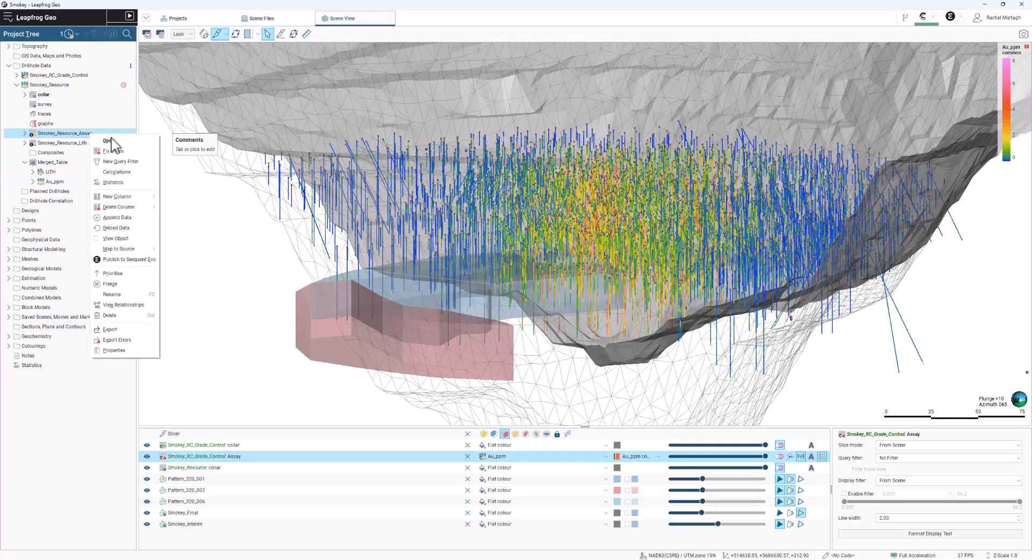
{"action": "left_click", "coordinate": [123, 184]}
{"action": "double_click", "coordinate": [541, 254]}
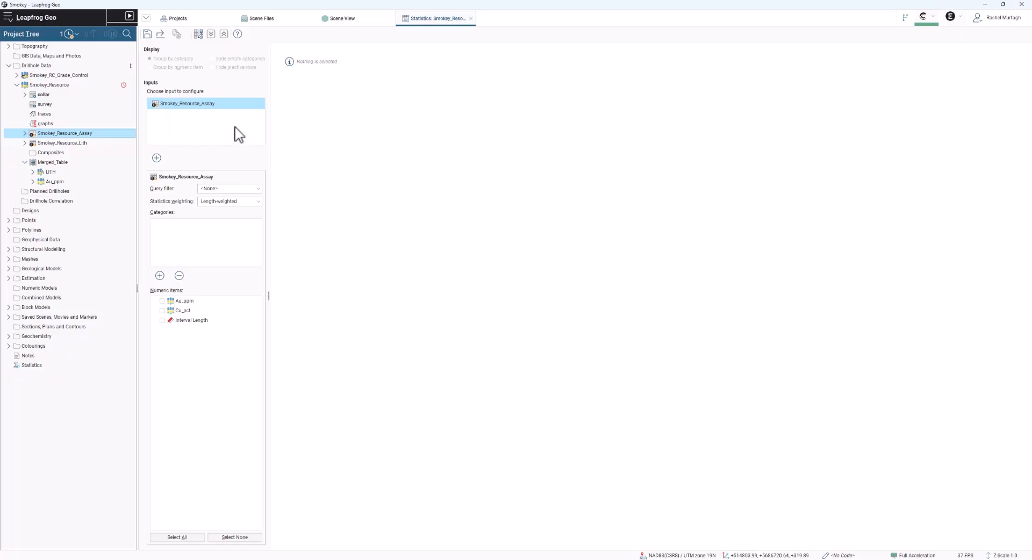
{"action": "left_click", "coordinate": [161, 301]}
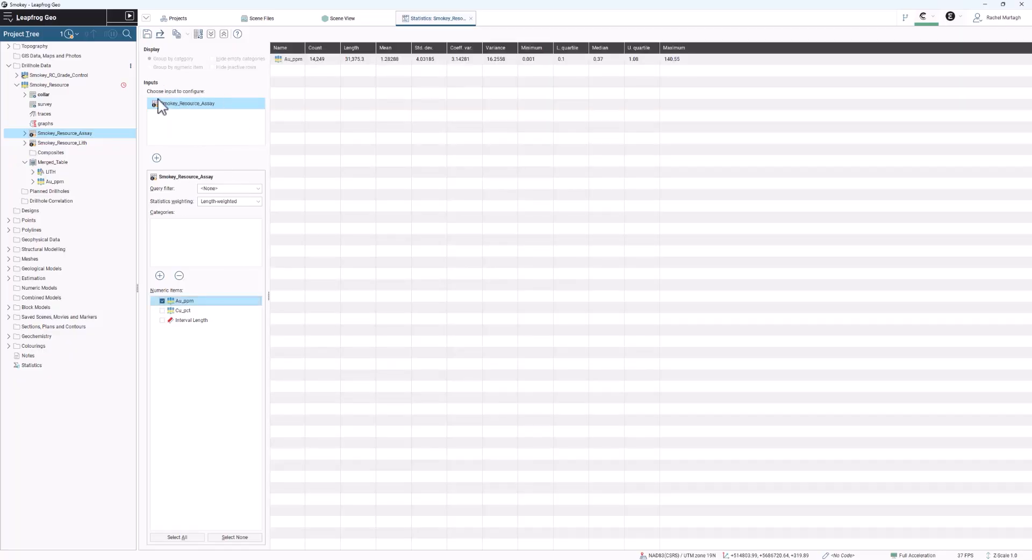
- Add the Resource Model block model as a second input to the statistics table and include its Au_Res values
{"action": "left_click", "coordinate": [157, 159]}
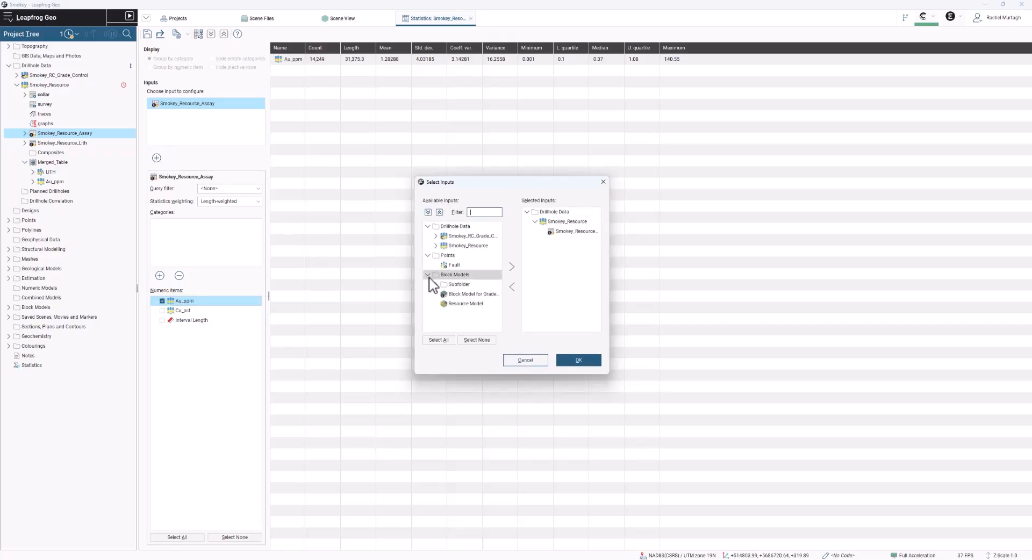
{"action": "double_click", "coordinate": [462, 304]}
{"action": "left_click", "coordinate": [573, 362]}
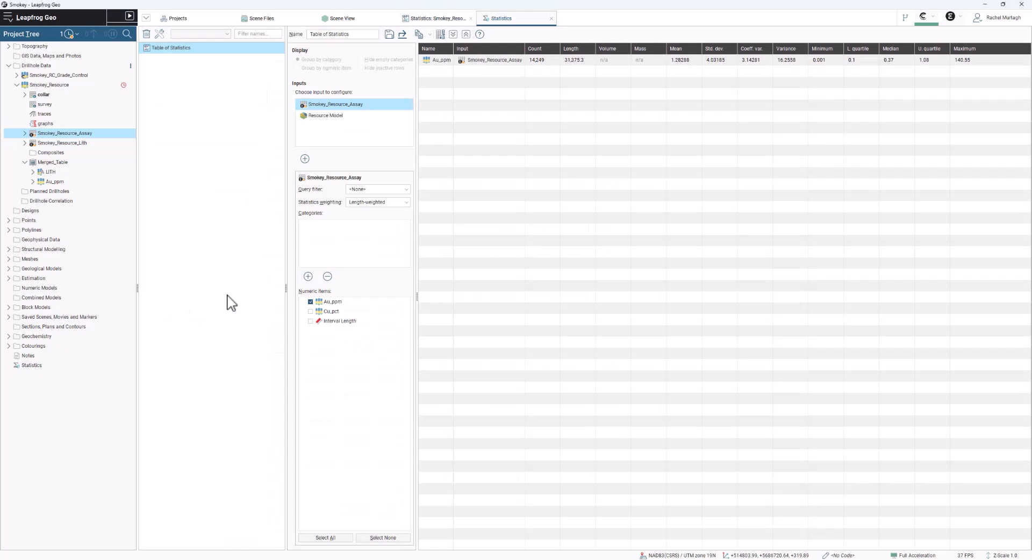
{"action": "left_click", "coordinate": [329, 116]}
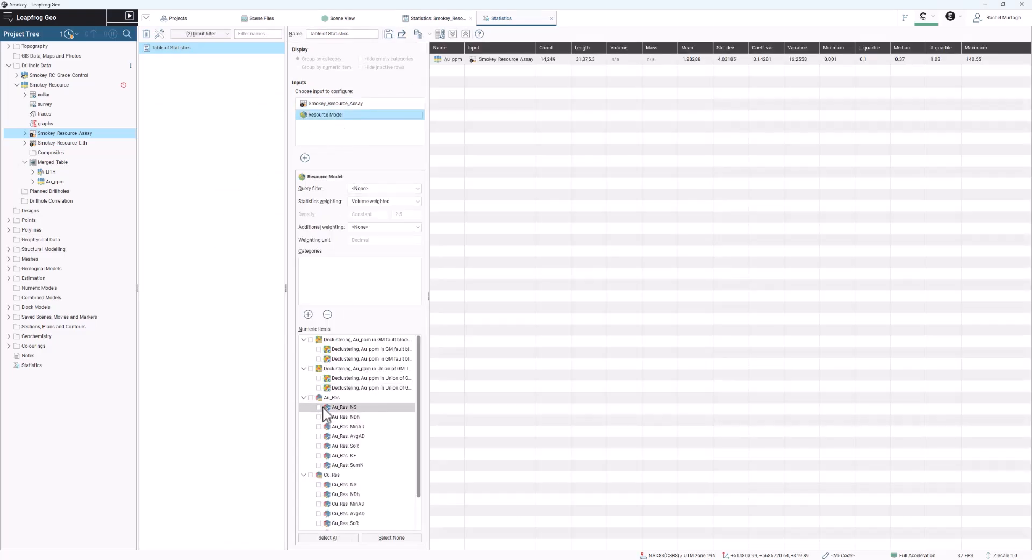
{"action": "left_click", "coordinate": [311, 397]}
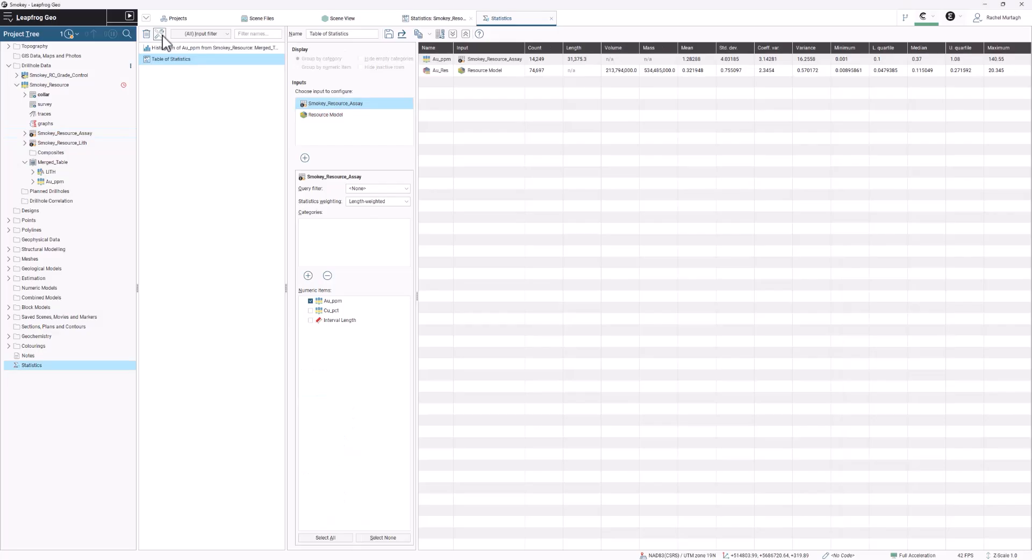
{"action": "left_click", "coordinate": [160, 34]}
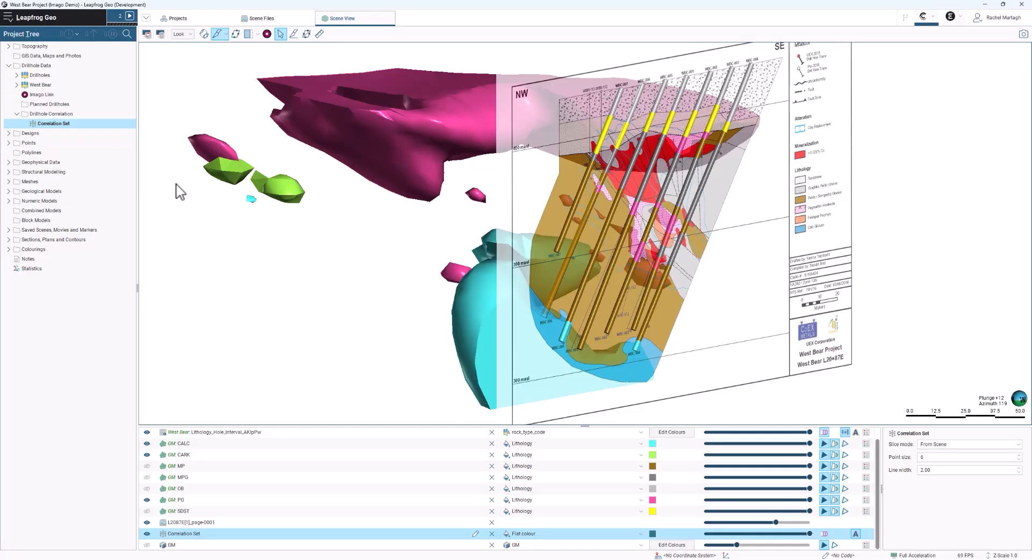
- Open the Correlation Set and view the Imago core photos of drillhole WBC-001 along its depth
{"action": "double_click", "coordinate": [92, 125]}
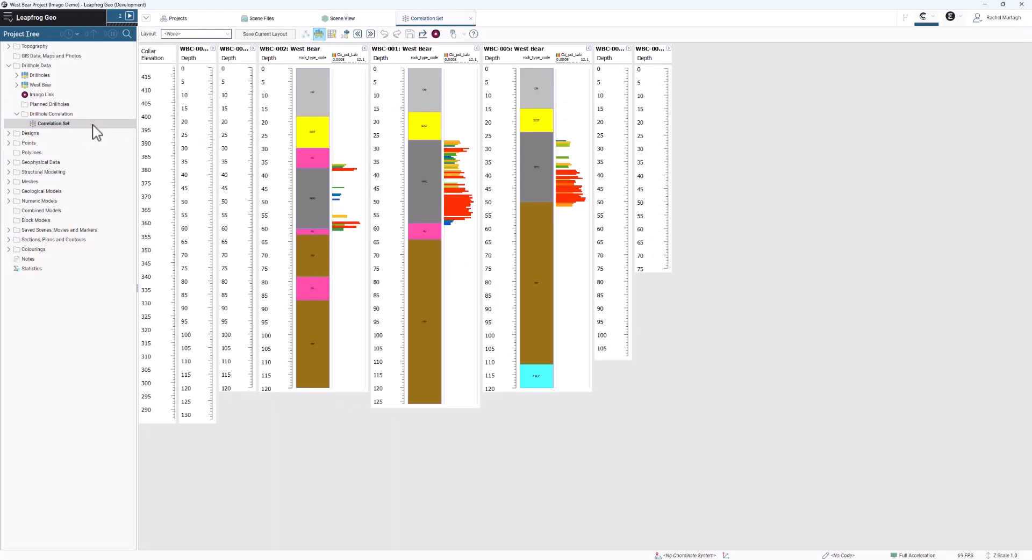
{"action": "left_click", "coordinate": [436, 34]}
{"action": "left_click", "coordinate": [433, 163]}
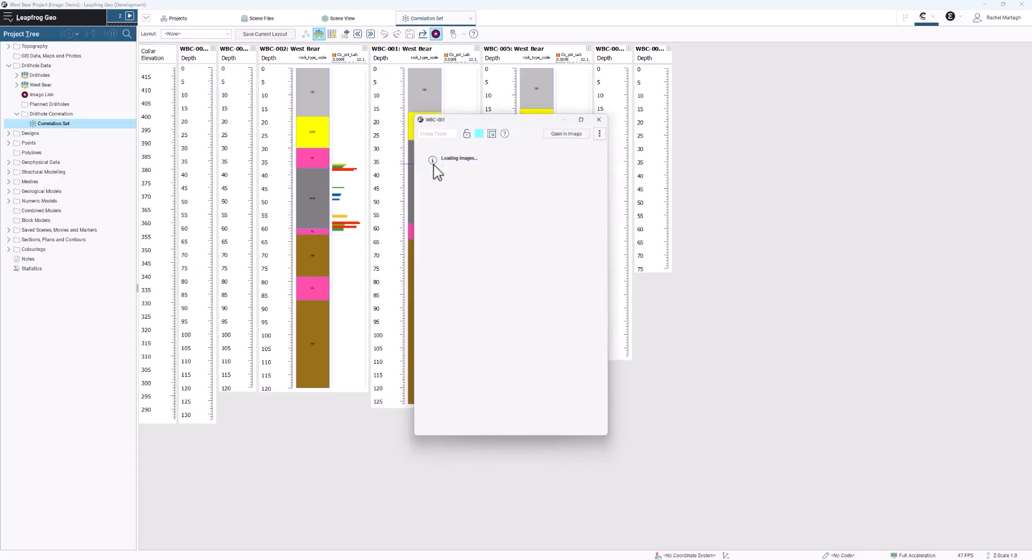
{"action": "left_click_drag", "start_coordinate": [463, 114], "coordinate": [724, 86]}
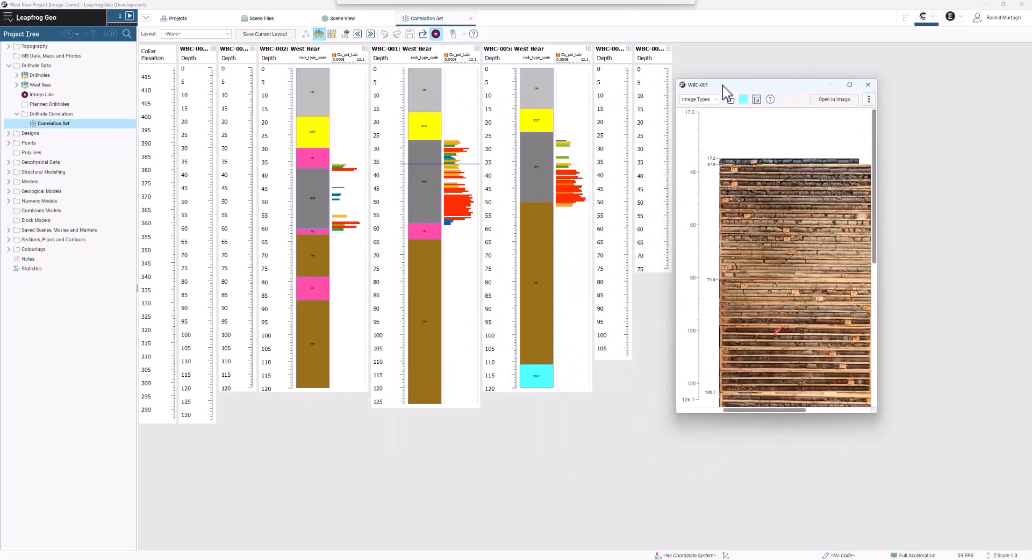
{"action": "scroll", "coordinate": [802, 263], "scroll_direction": "down", "scroll_amount": 2}
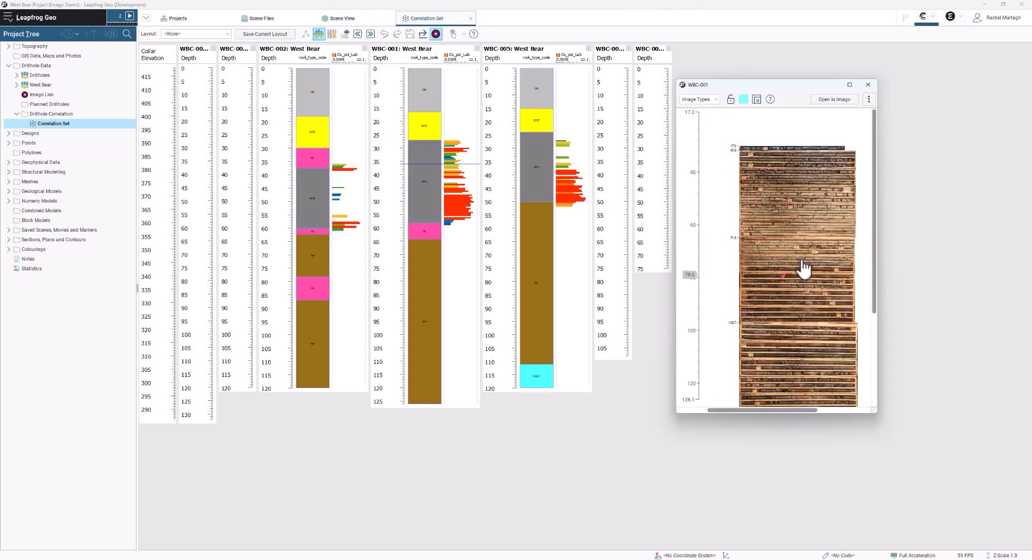
{"action": "left_click_drag", "start_coordinate": [874, 197], "coordinate": [879, 243]}
- Open the Imago connection settings from the WBC-001 core photo viewer and review the Model Units choices
{"action": "left_click", "coordinate": [869, 99]}
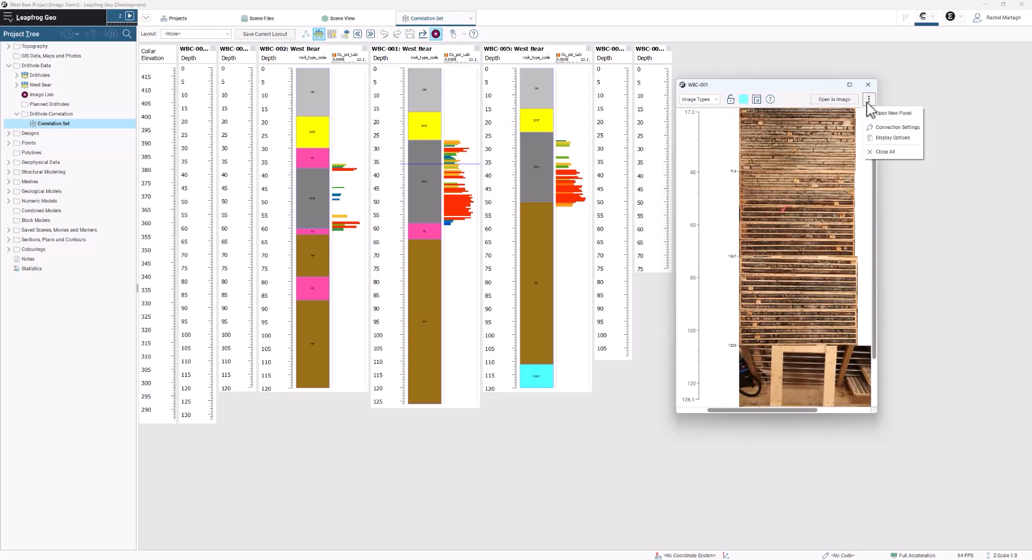
{"action": "left_click", "coordinate": [890, 127]}
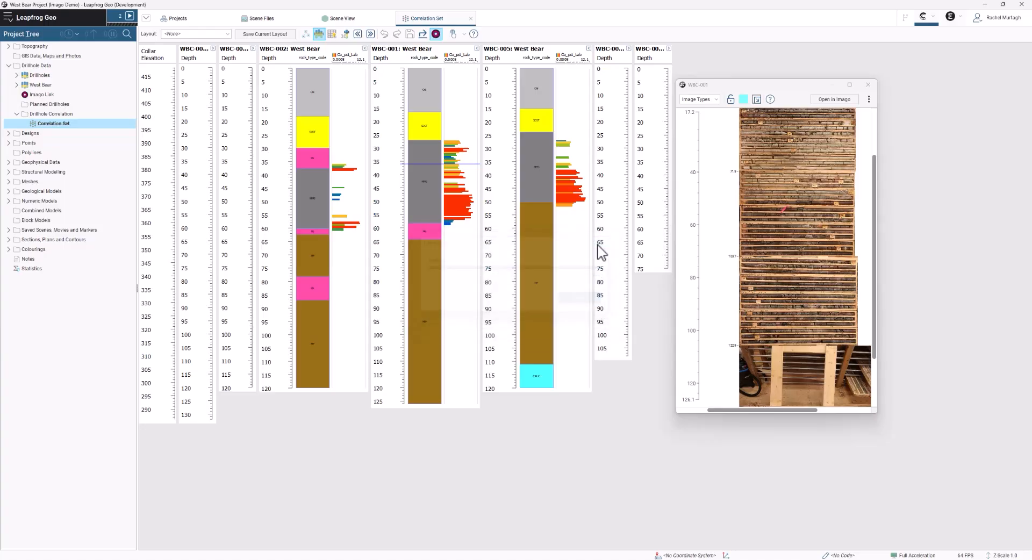
{"action": "left_click", "coordinate": [552, 301]}
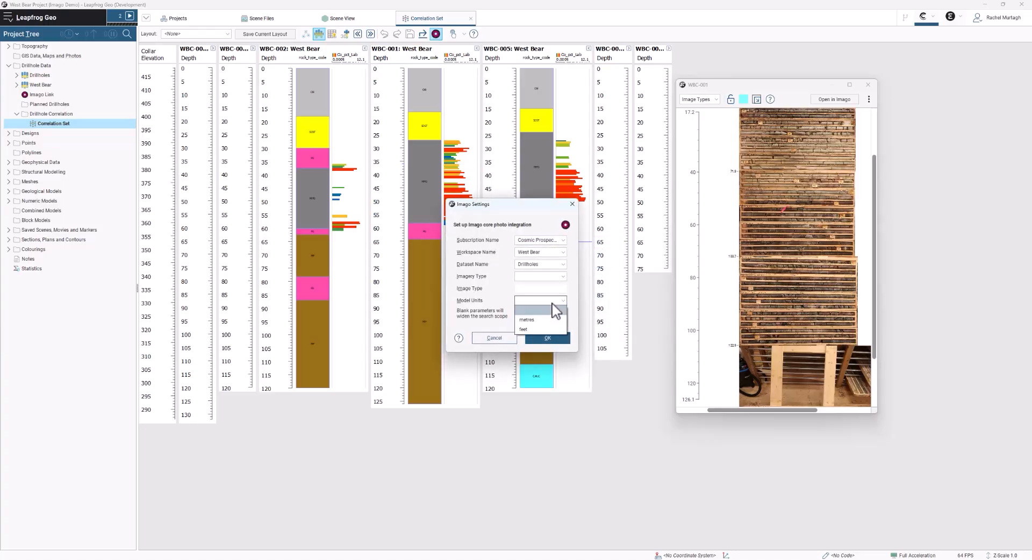
{"action": "left_click", "coordinate": [555, 310]}
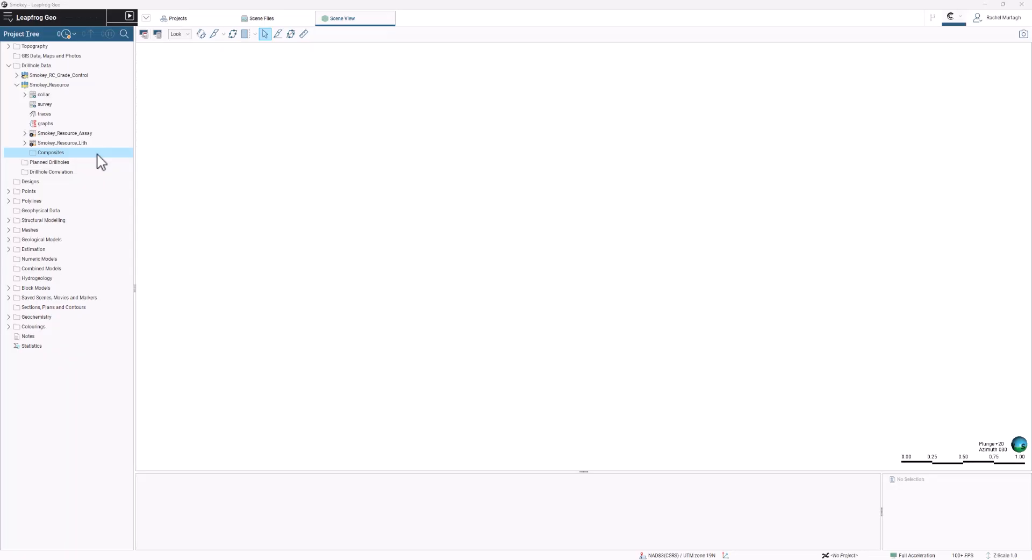
- Review the category simplify composite settings for the LITH column and close them without creating a composite
{"action": "right_click", "coordinate": [98, 154]}
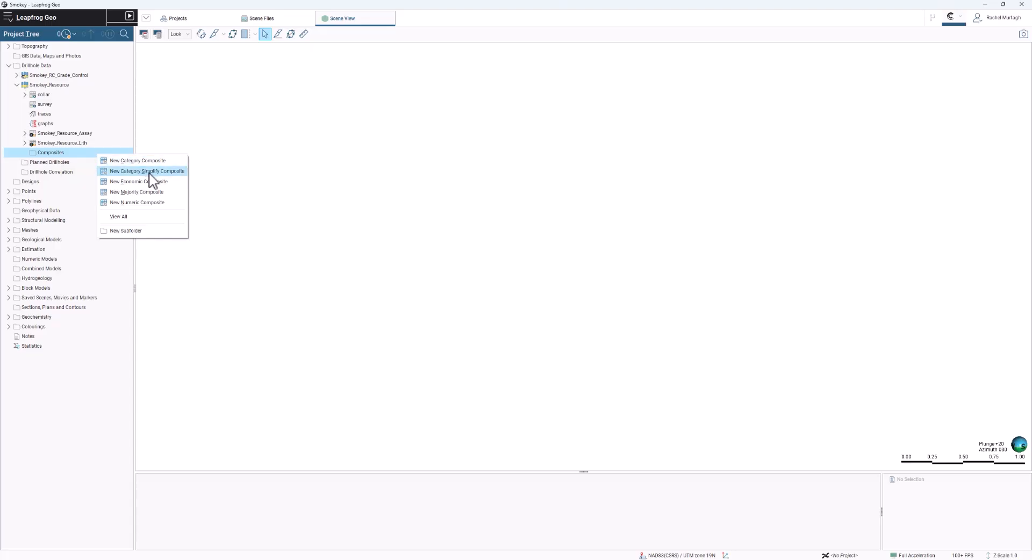
{"action": "left_click", "coordinate": [173, 171]}
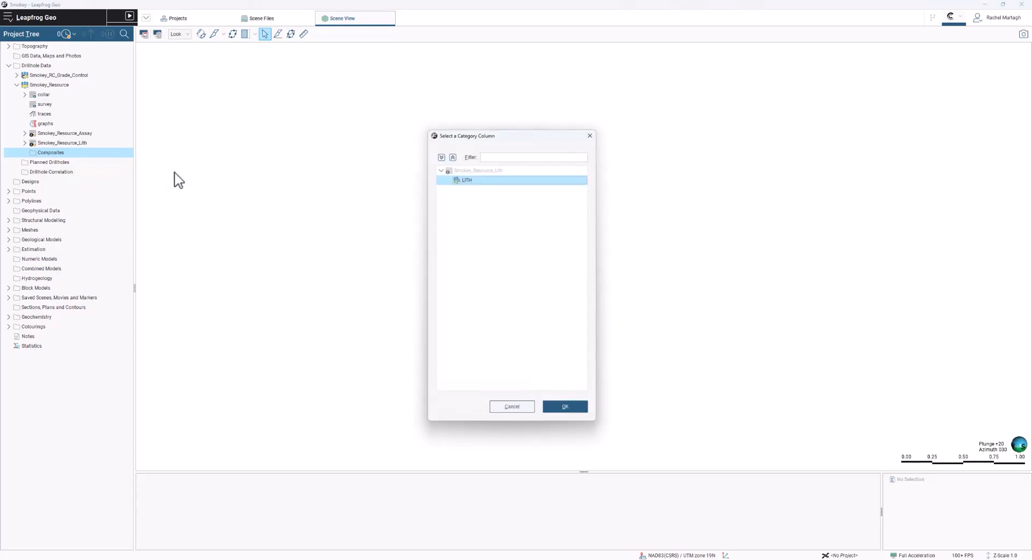
{"action": "left_click", "coordinate": [563, 409]}
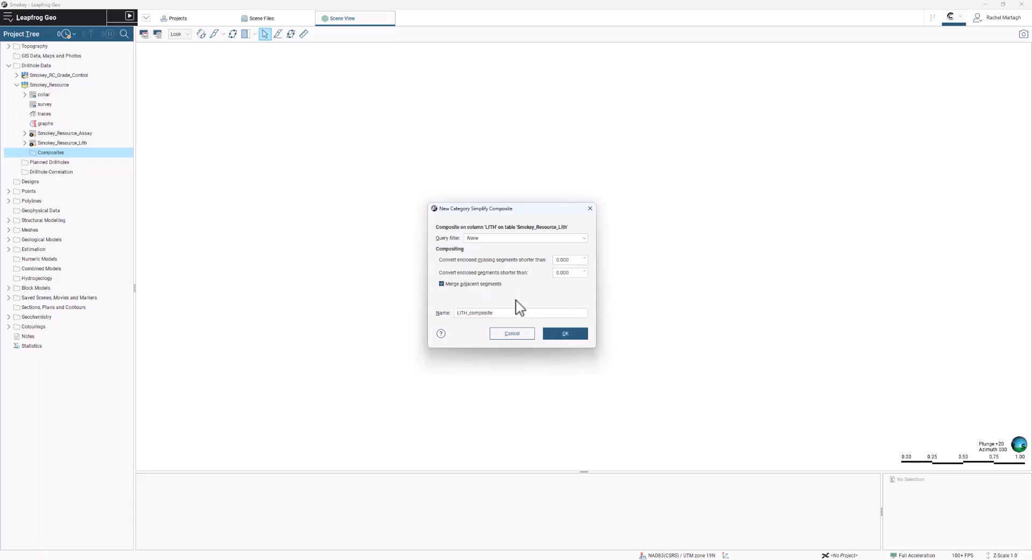
{"action": "left_click", "coordinate": [591, 209]}
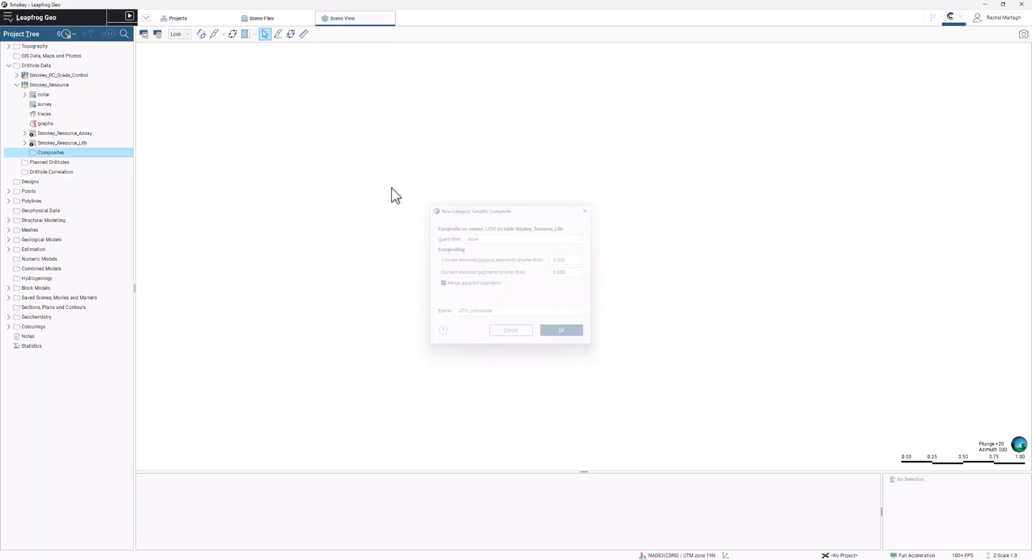
- Start a new economic composite for Smokey_Resource and choose Structural Trend as the compositing thickness method
{"action": "right_click", "coordinate": [96, 155]}
{"action": "left_click", "coordinate": [133, 183]}
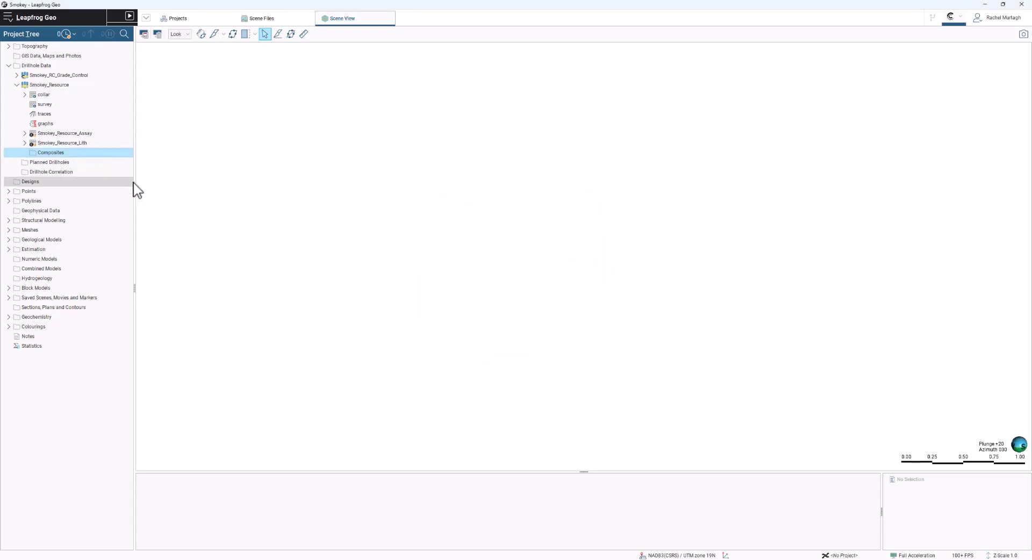
{"action": "left_click", "coordinate": [397, 158]}
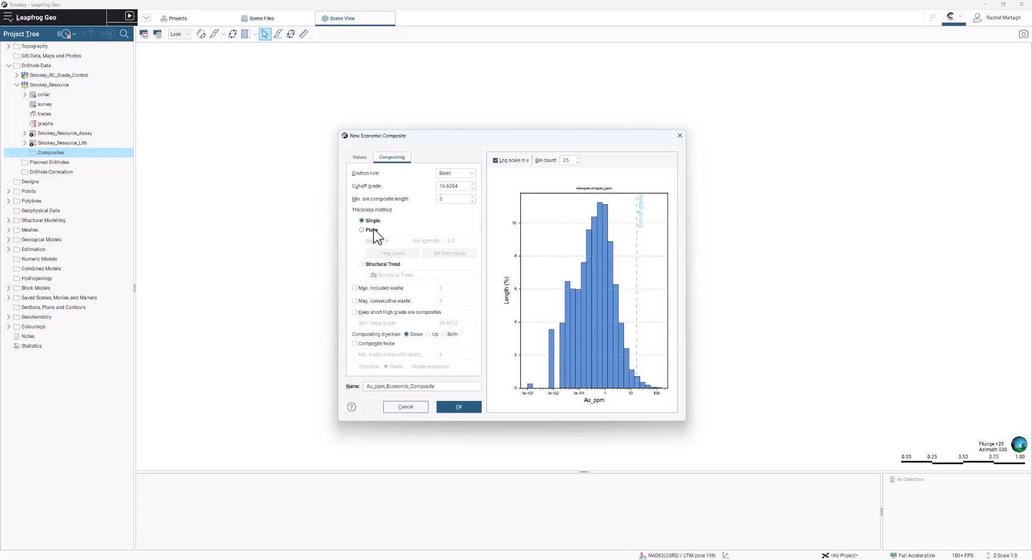
{"action": "left_click", "coordinate": [379, 264]}
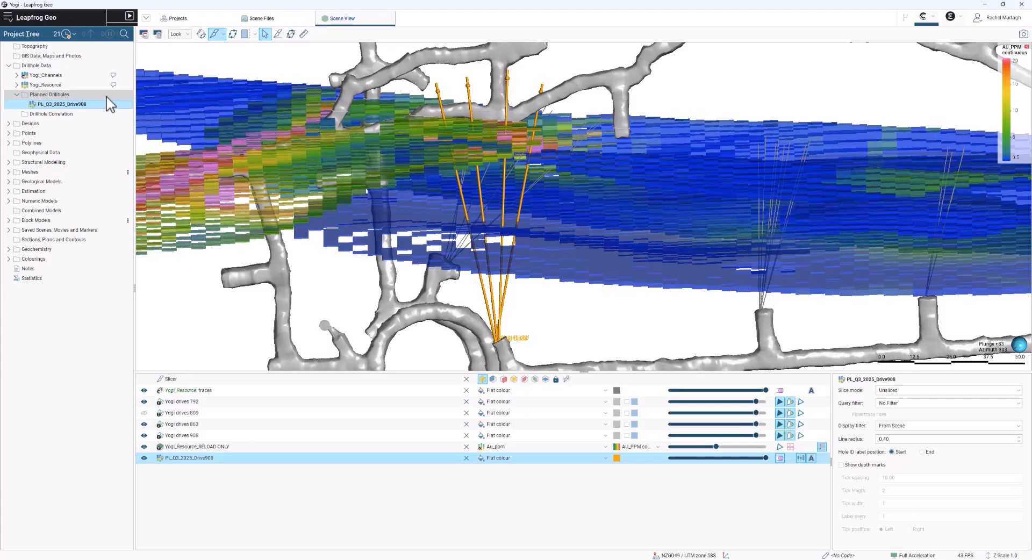
- Try the End hole ID label position and the depth marks on PL_Q3_2025_Drive908, restoring the original display
{"action": "right_click", "coordinate": [107, 95]}
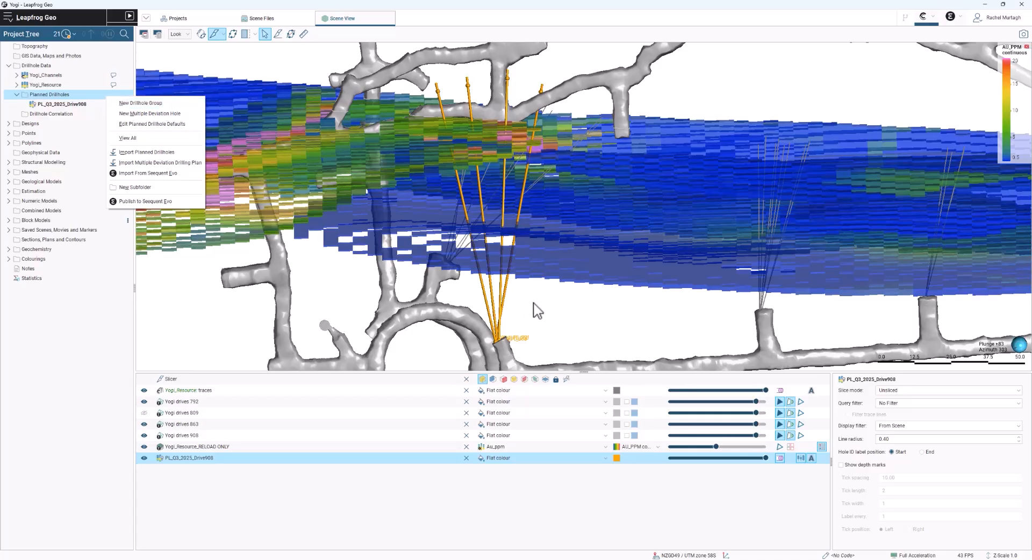
{"action": "left_click", "coordinate": [850, 454]}
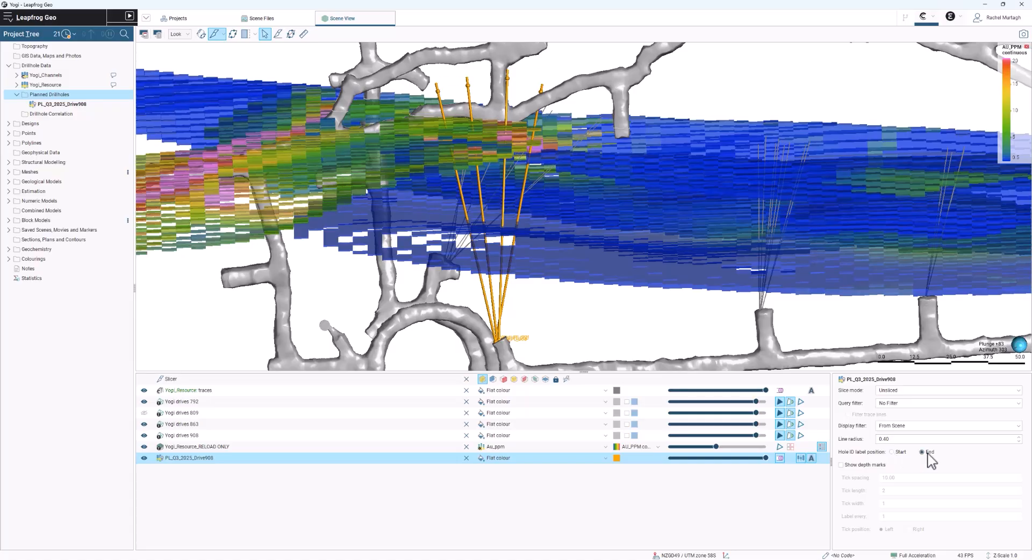
{"action": "left_click", "coordinate": [897, 452]}
{"action": "left_click", "coordinate": [861, 465]}
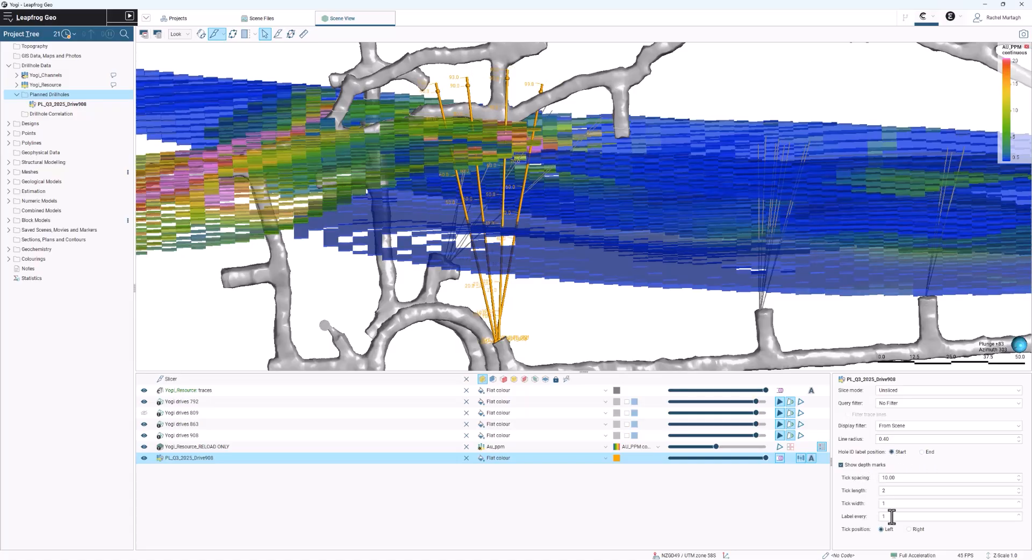
{"action": "left_click", "coordinate": [879, 466]}
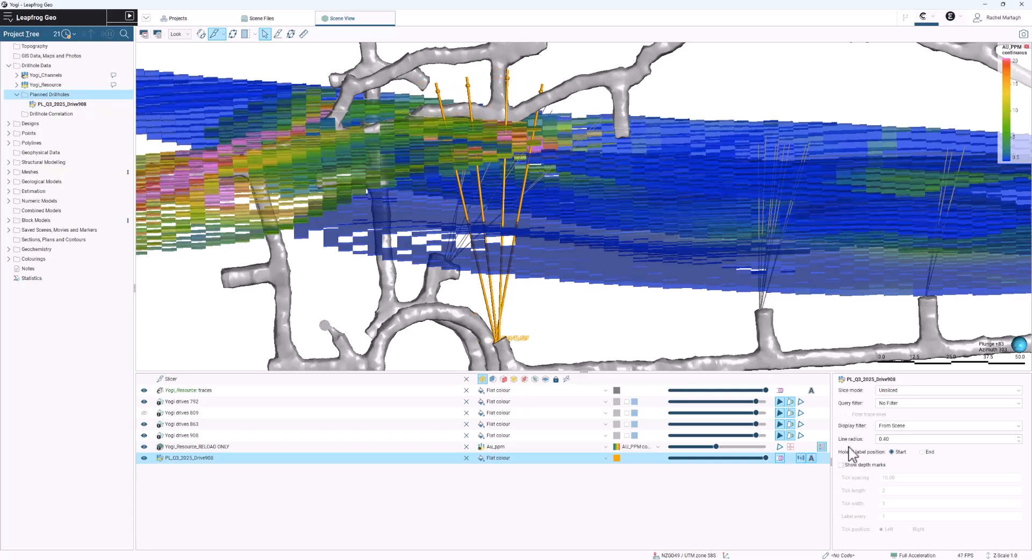
- Inspect the note on planned drillhole Yogi_PL_004 and review the parameter export options for PL_Q3_2025_Drive908 without exporting
{"action": "left_click", "coordinate": [543, 91]}
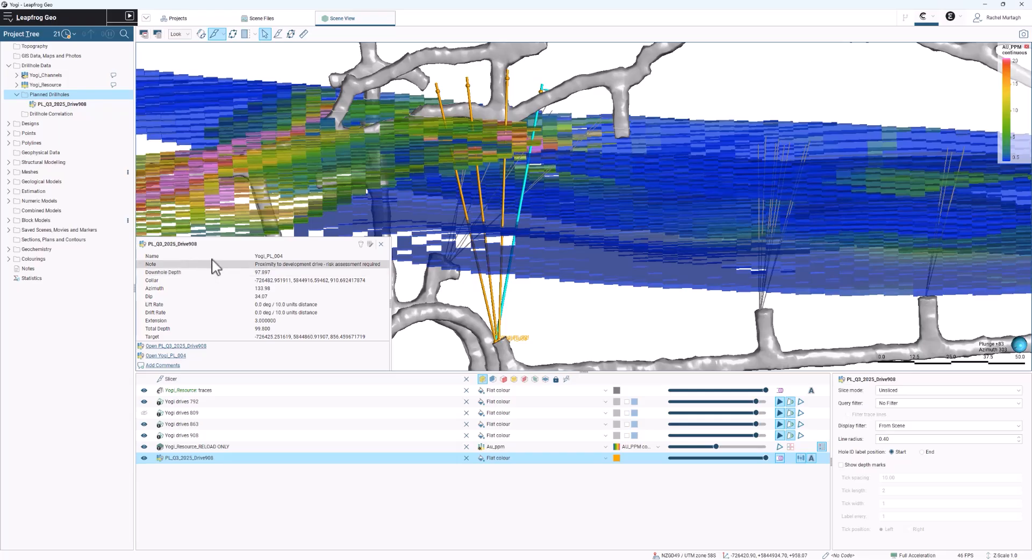
{"action": "right_click", "coordinate": [111, 105]}
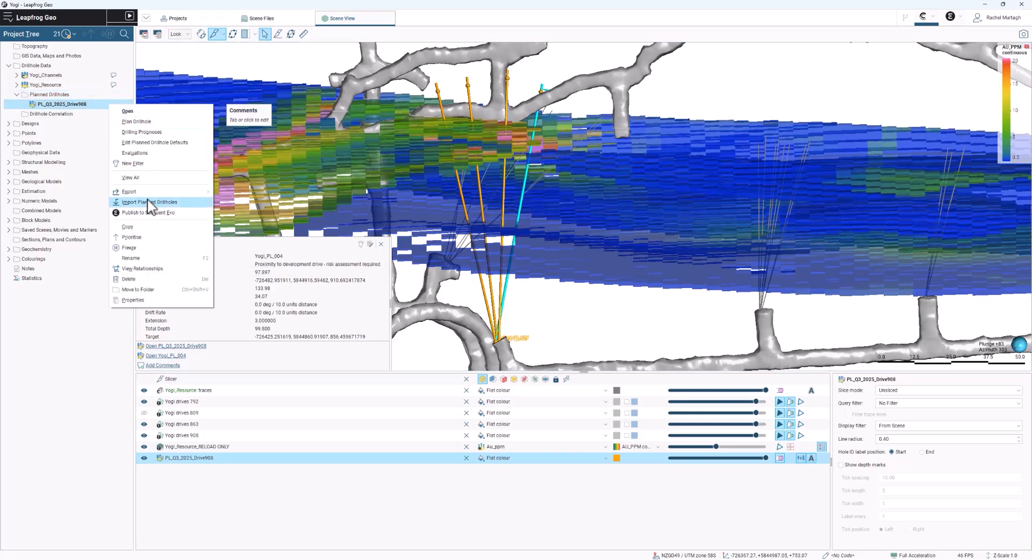
{"action": "mouse_move", "coordinate": [153, 194]}
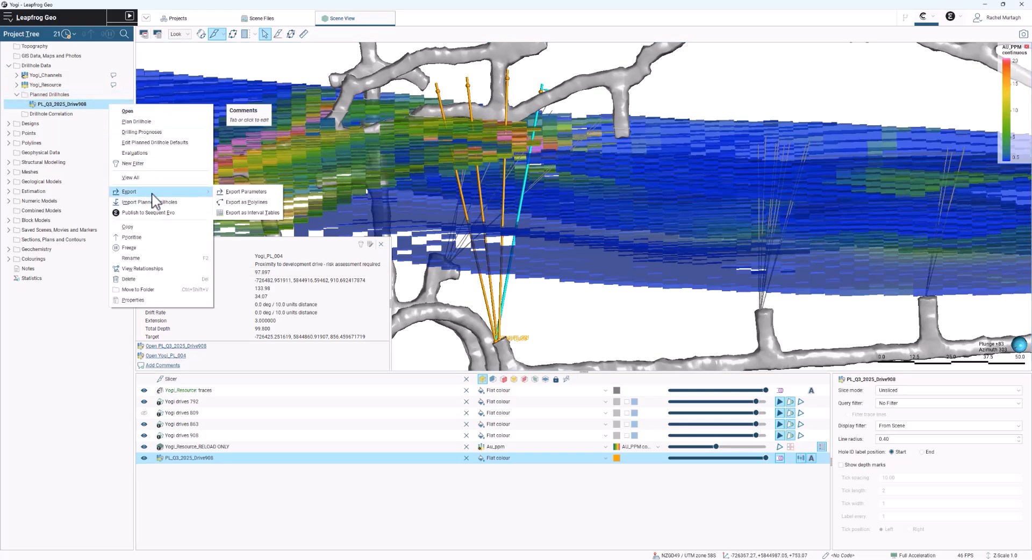
{"action": "left_click", "coordinate": [247, 194]}
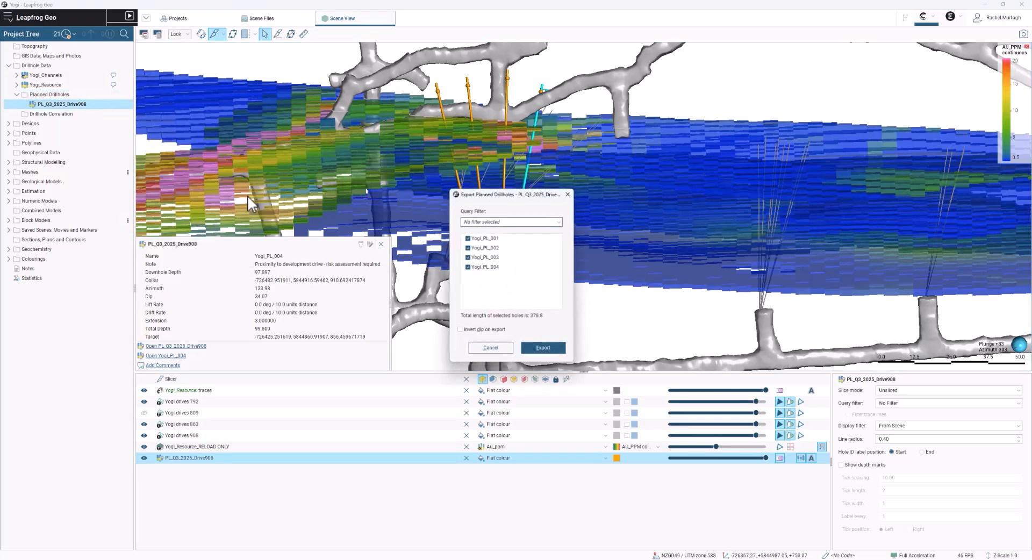
{"action": "left_click", "coordinate": [506, 349]}
- Review the planned drillholes available as objects for a new distance function, and close it without creating one
{"action": "right_click", "coordinate": [71, 201]}
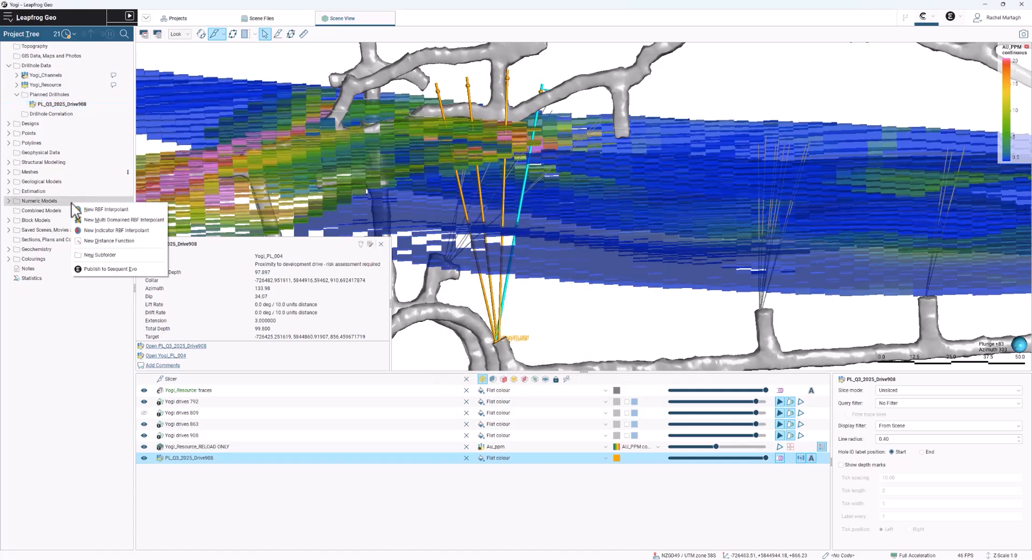
{"action": "left_click", "coordinate": [107, 240]}
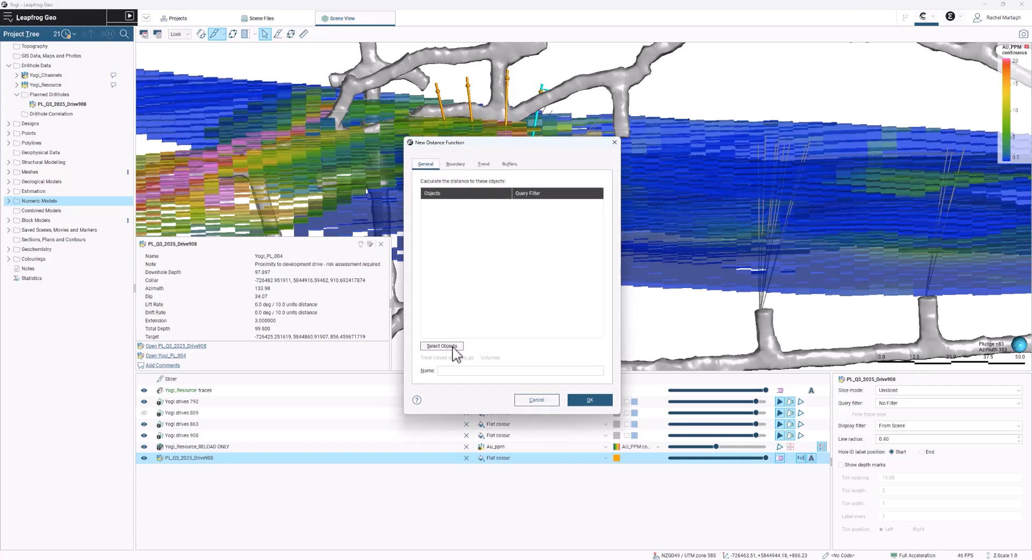
{"action": "left_click", "coordinate": [442, 346]}
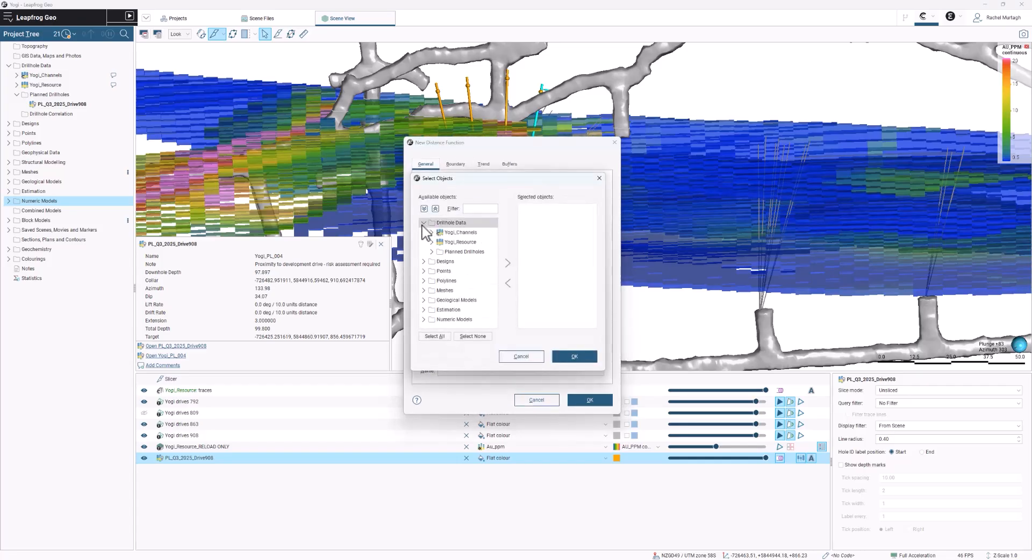
{"action": "left_click", "coordinate": [432, 253]}
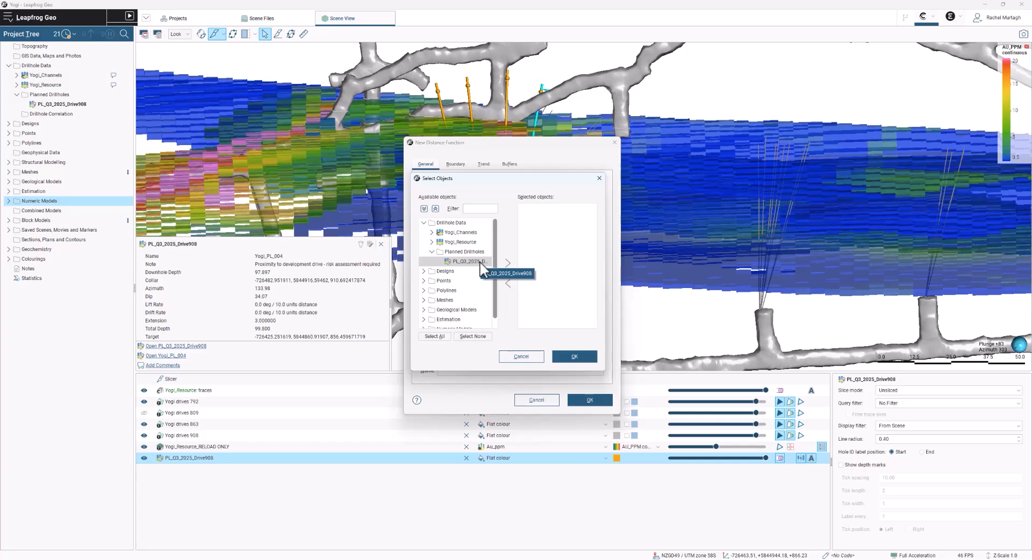
{"action": "left_click", "coordinate": [521, 356]}
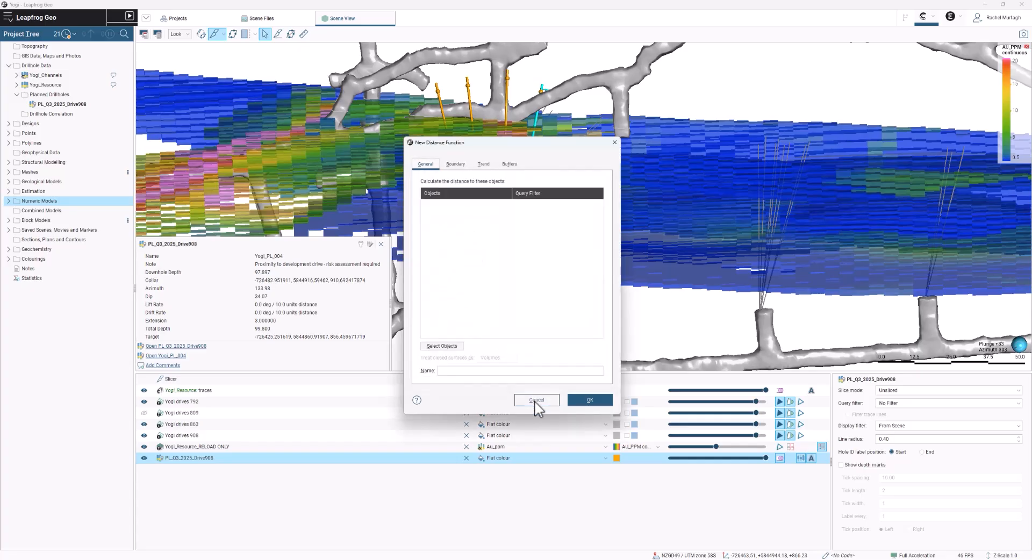
{"action": "left_click", "coordinate": [536, 400]}
- Open the Publish to Seequent Evo list for the Yogi workspace and examine its New and Changed objects
{"action": "left_click", "coordinate": [951, 16]}
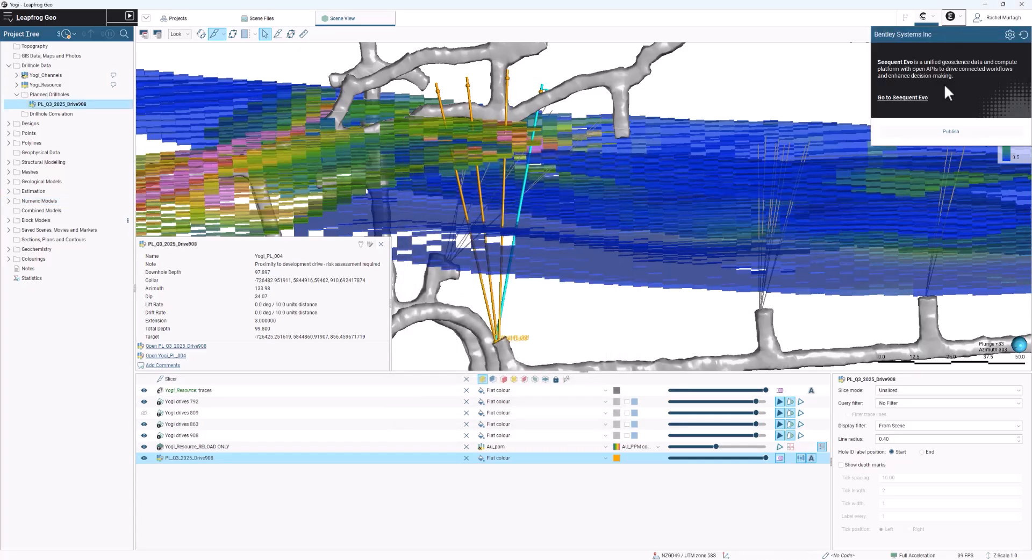
{"action": "left_click", "coordinate": [941, 131]}
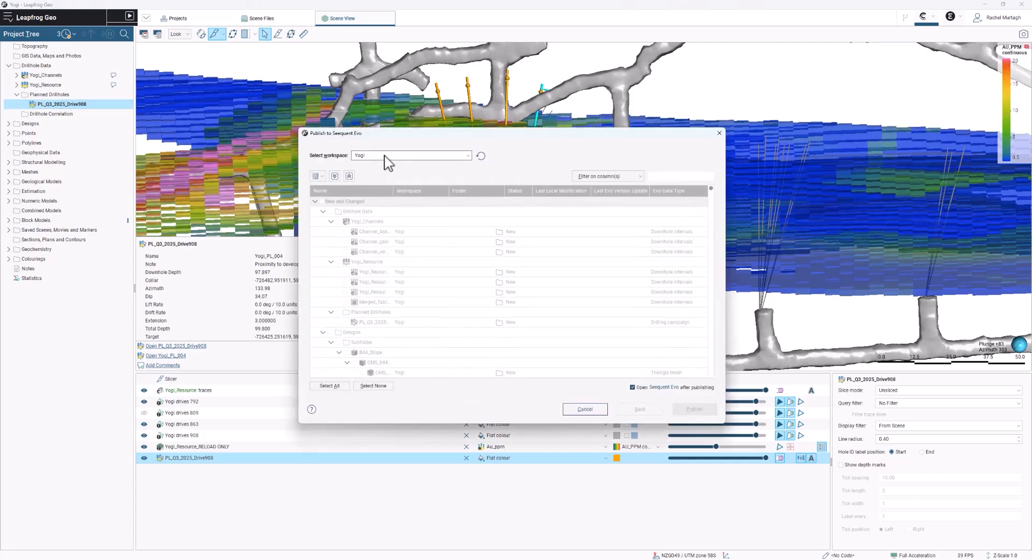
{"action": "left_click", "coordinate": [349, 176]}
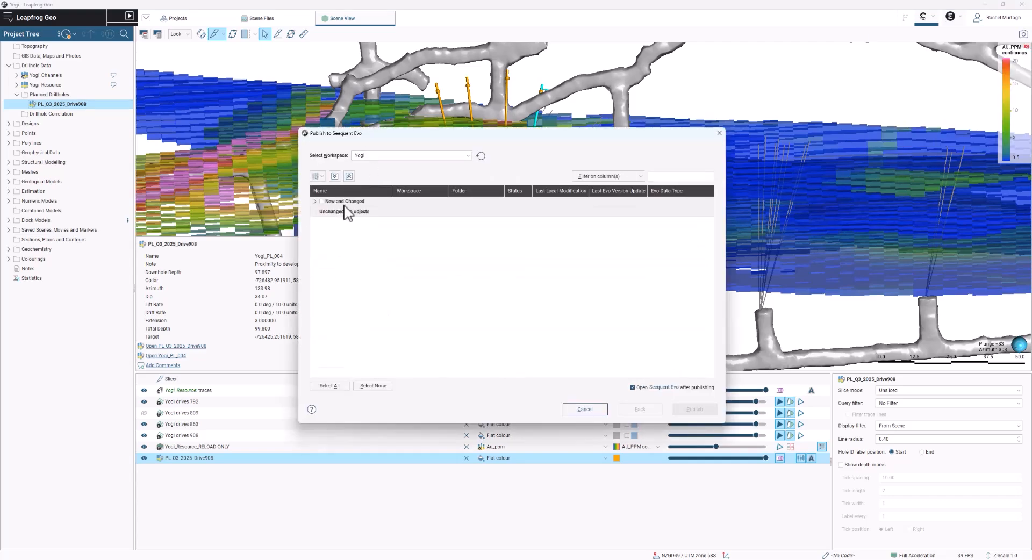
{"action": "left_click", "coordinate": [314, 202]}
{"action": "left_click", "coordinate": [331, 241]}
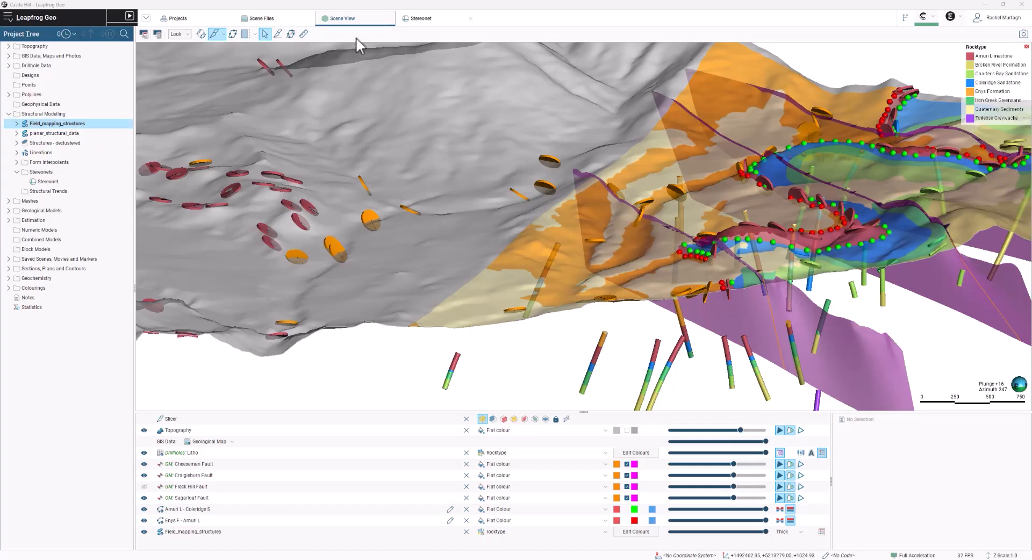
- Add Field_mapping_structures to the Castle Hill stereonet and colour its poles by Faulting
{"action": "left_click", "coordinate": [418, 19]}
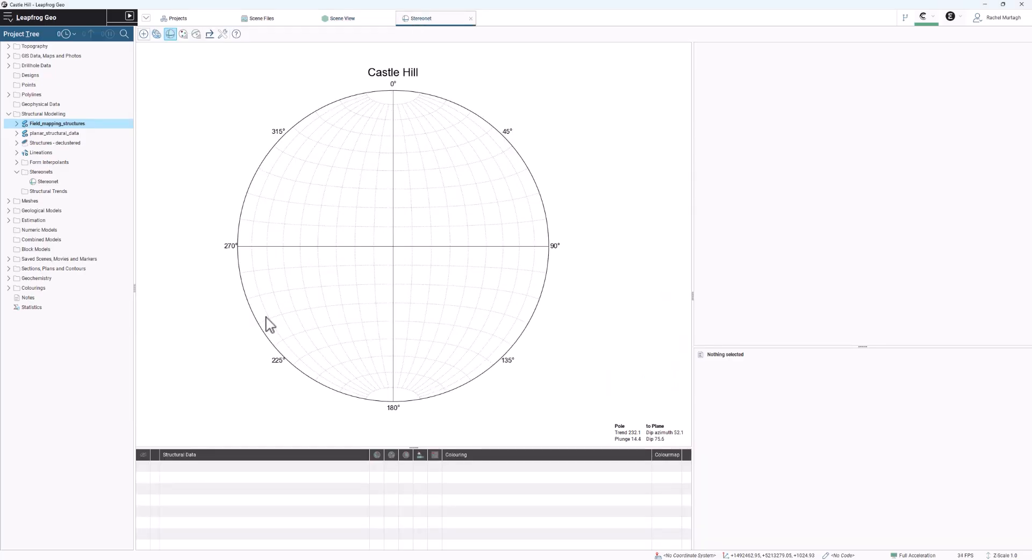
{"action": "left_click_drag", "start_coordinate": [92, 125], "coordinate": [438, 270]}
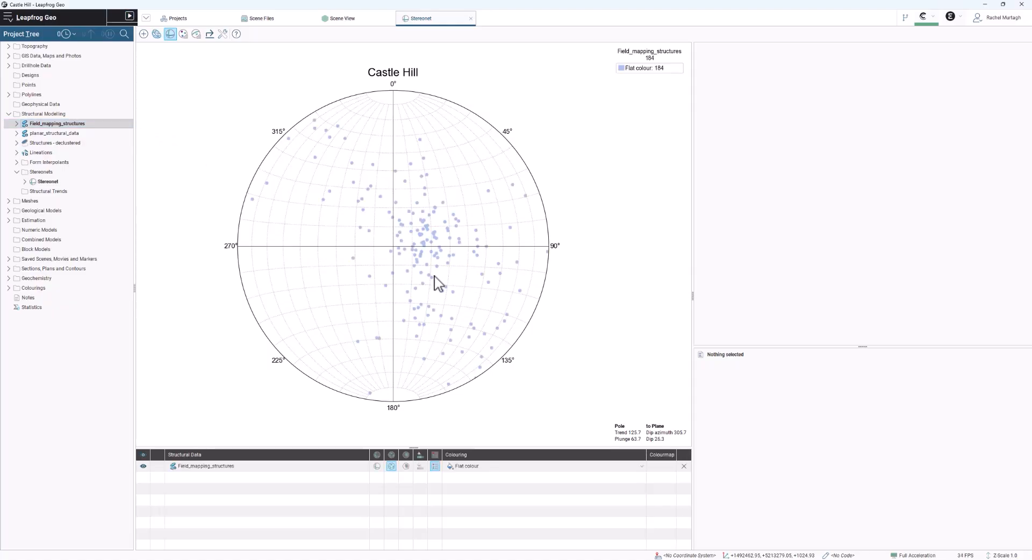
{"action": "left_click", "coordinate": [496, 466]}
{"action": "left_click", "coordinate": [496, 467]}
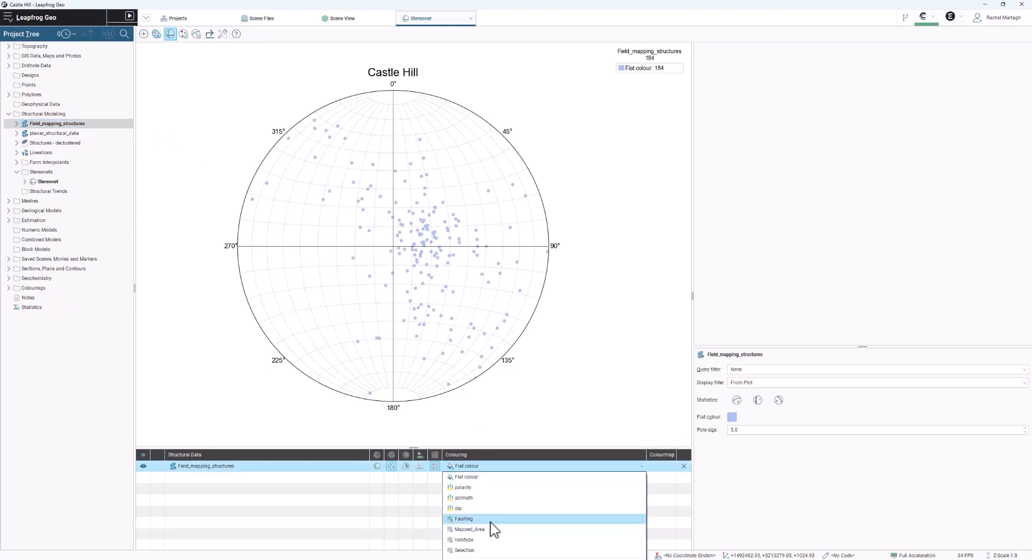
{"action": "left_click", "coordinate": [491, 519]}
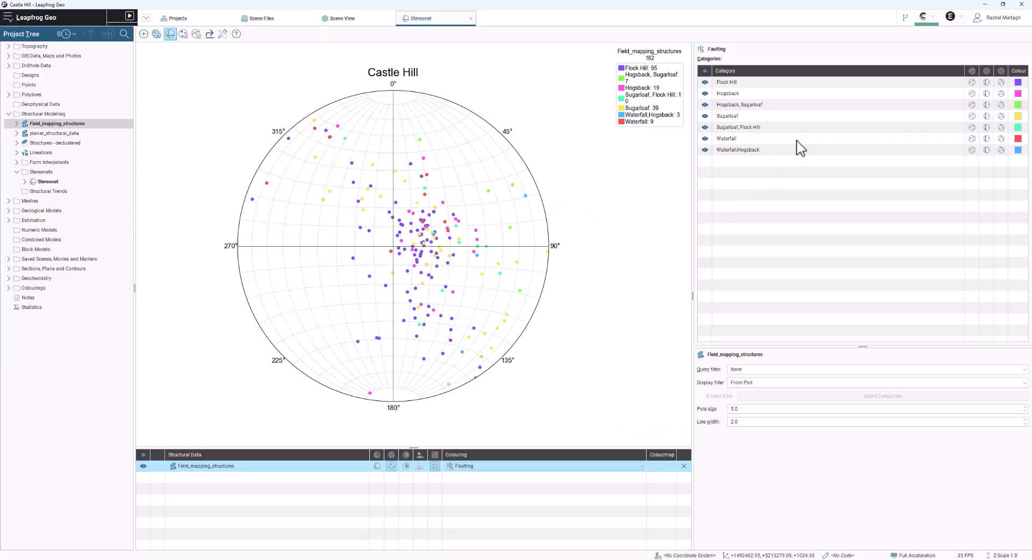
- Filter the Field_mapping_structures display by dip, limiting the range to about 23.7 to 66.9
{"action": "left_click", "coordinate": [766, 384]}
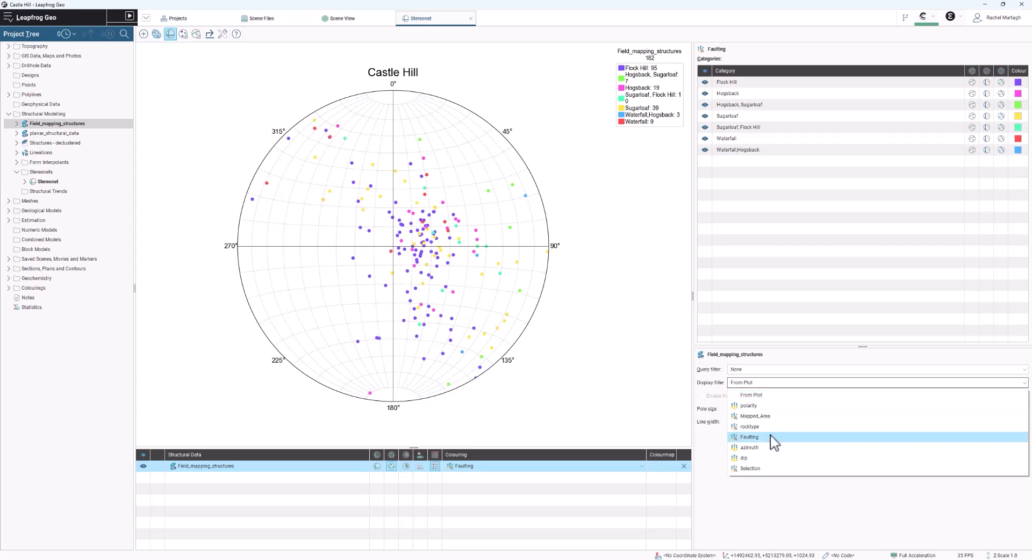
{"action": "left_click", "coordinate": [771, 458]}
{"action": "left_click", "coordinate": [702, 396]}
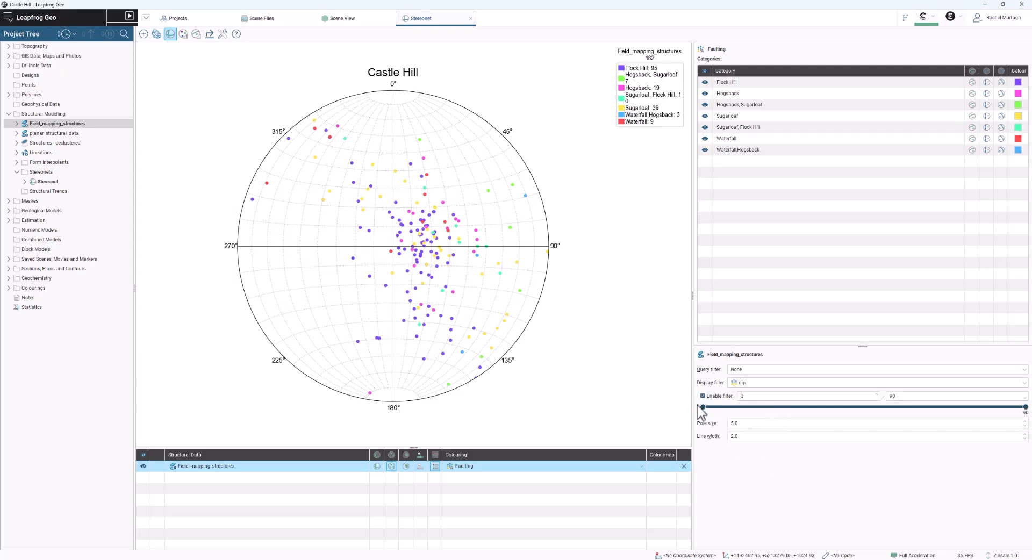
{"action": "left_click_drag", "start_coordinate": [703, 407], "coordinate": [780, 408]}
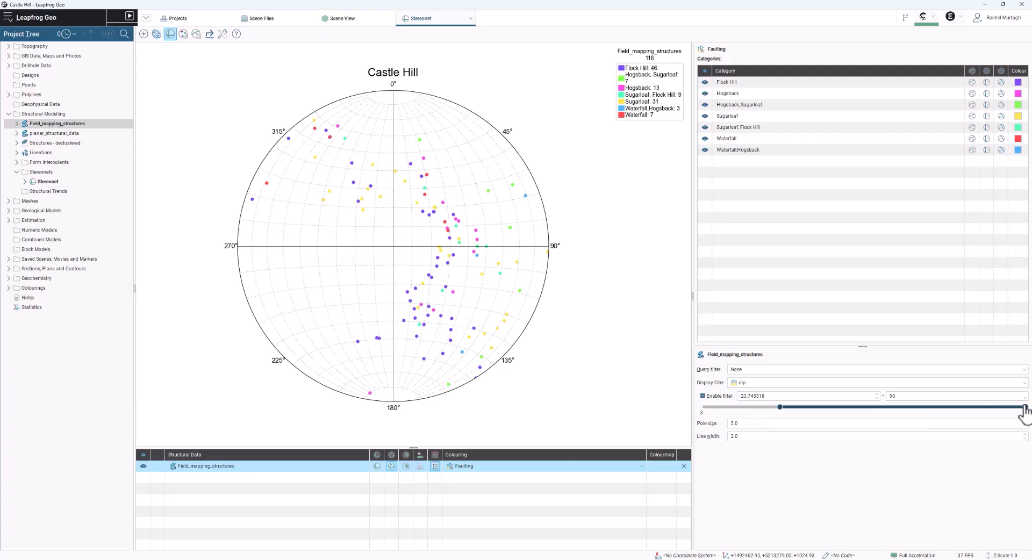
{"action": "left_click_drag", "start_coordinate": [1025, 408], "coordinate": [940, 408]}
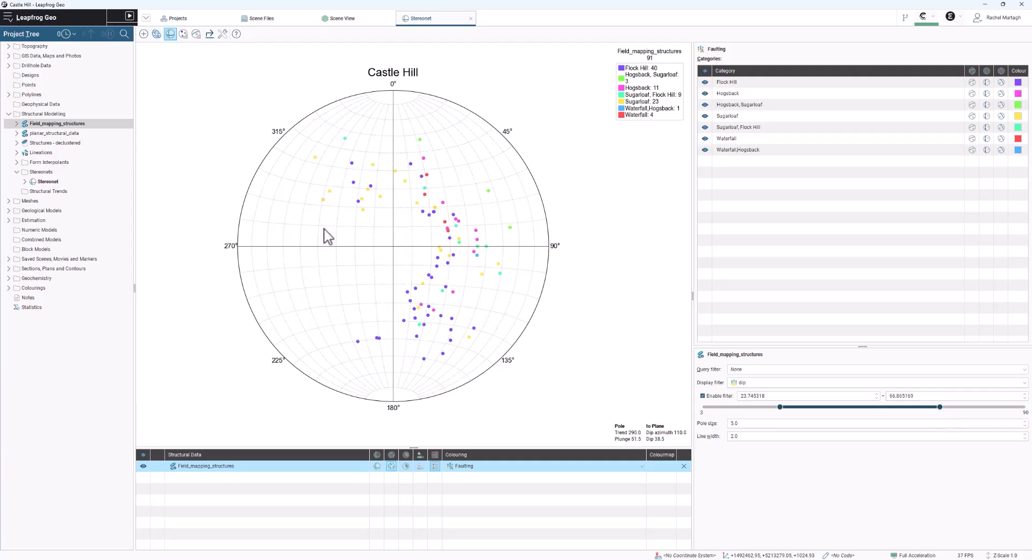
- Toggle the stereonet's dip display filter off and on to compare the poles, leaving it enabled
{"action": "left_click", "coordinate": [712, 395]}
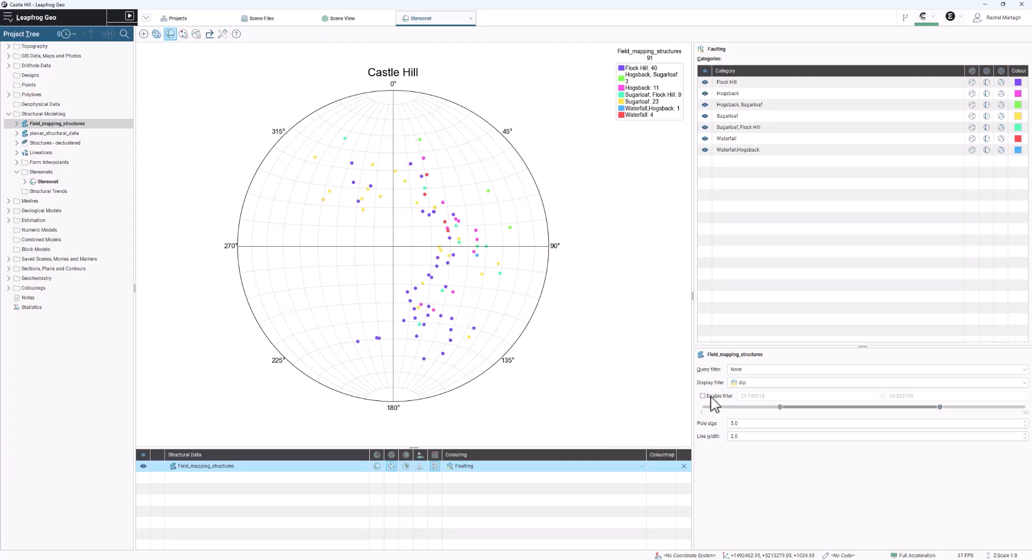
{"action": "left_click", "coordinate": [712, 395]}
{"action": "left_click", "coordinate": [711, 397]}
{"action": "left_click", "coordinate": [711, 396]}
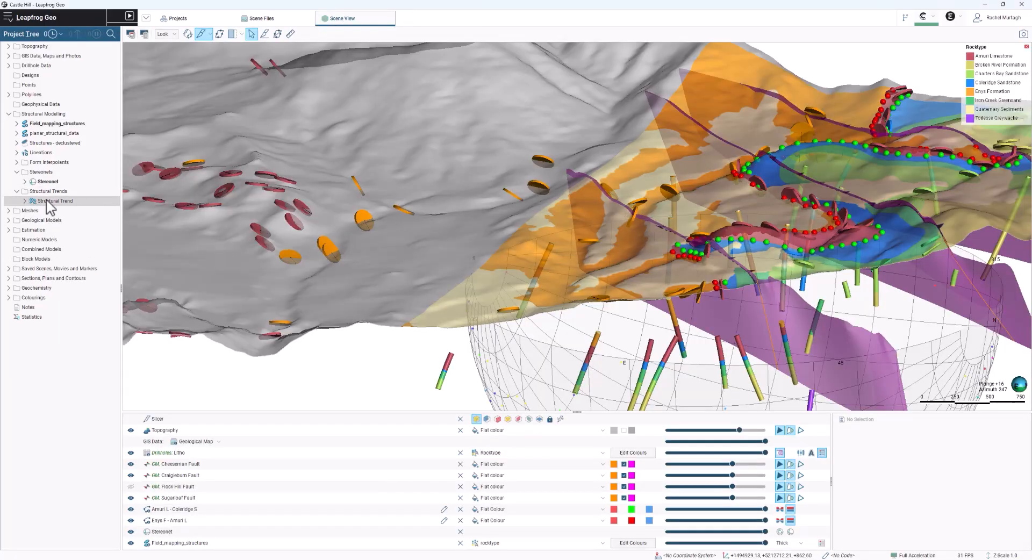
- Try adding the mesh named Mesh as trend input to the inputs of the existing Structural Trend
{"action": "double_click", "coordinate": [33, 201]}
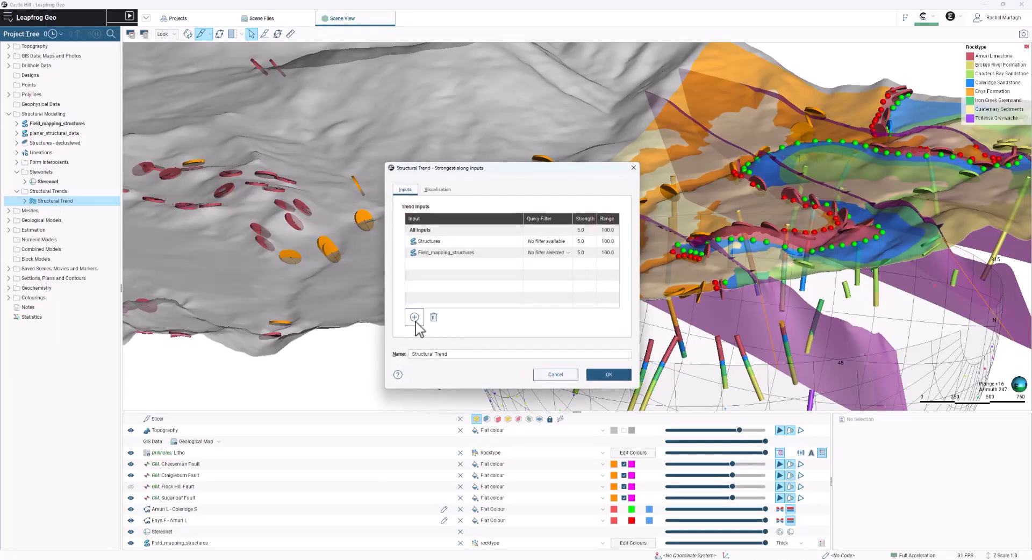
{"action": "left_click", "coordinate": [414, 317]}
{"action": "scroll", "coordinate": [440, 212], "scroll_direction": "down", "scroll_amount": 2}
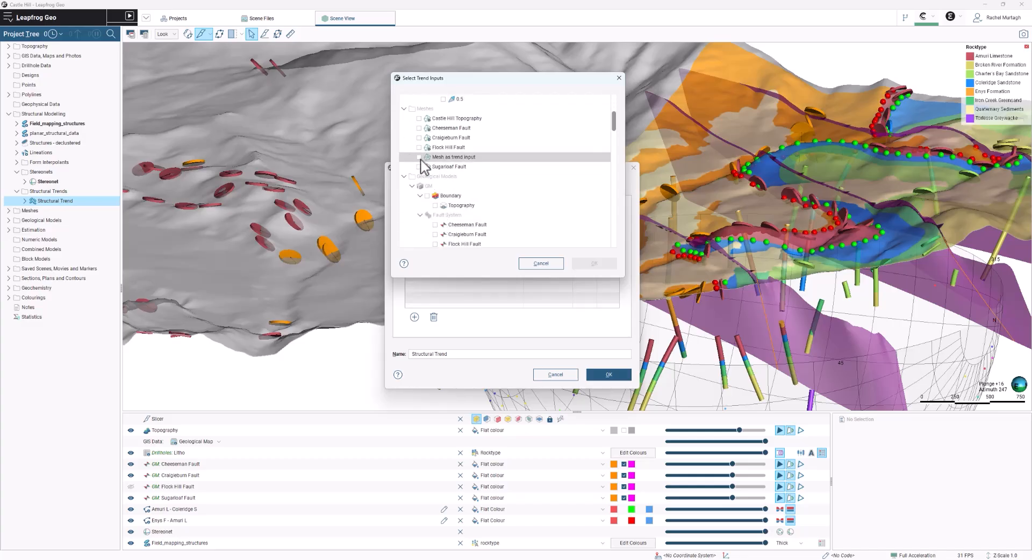
{"action": "left_click", "coordinate": [419, 157]}
{"action": "left_click", "coordinate": [609, 263]}
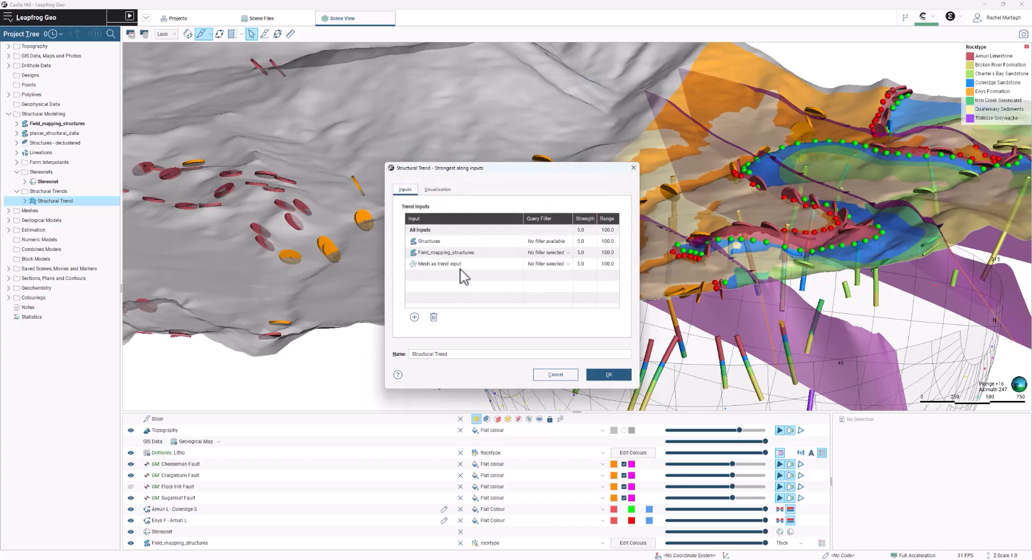
- Try the Query Filter on the mesh trend input, review the trend's visualisation settings, and discard the changes
{"action": "left_click", "coordinate": [567, 264]}
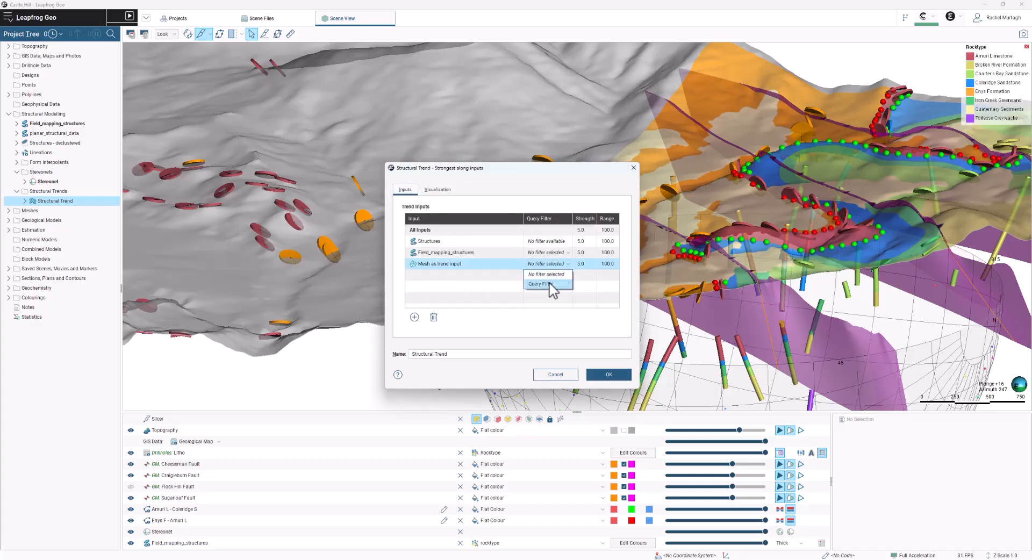
{"action": "left_click", "coordinate": [549, 284]}
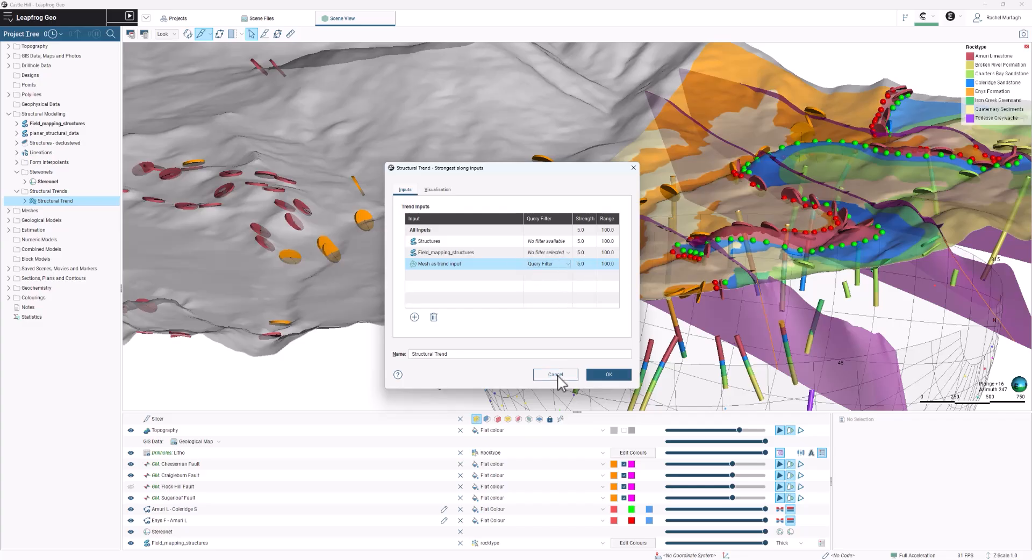
{"action": "left_click", "coordinate": [437, 190]}
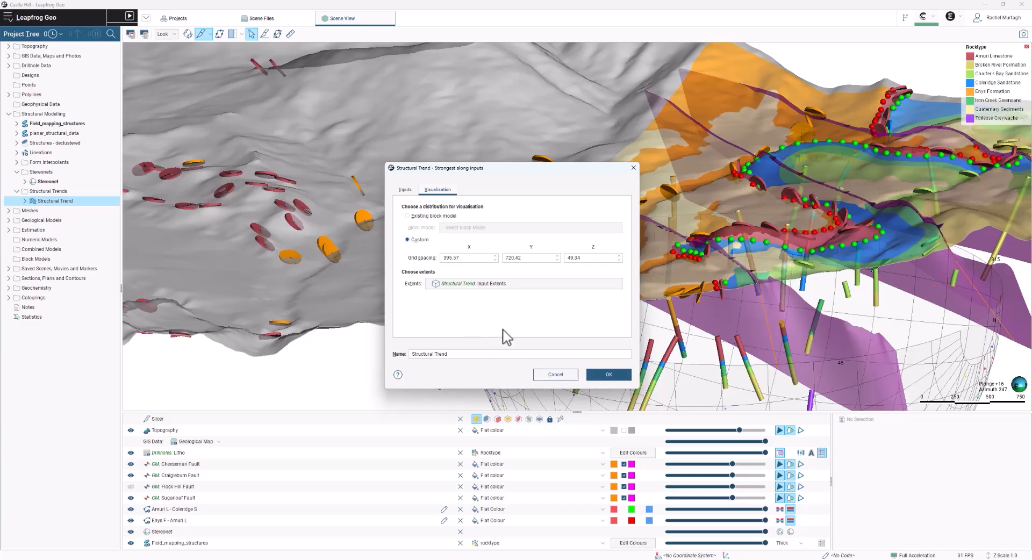
{"action": "left_click", "coordinate": [544, 375]}
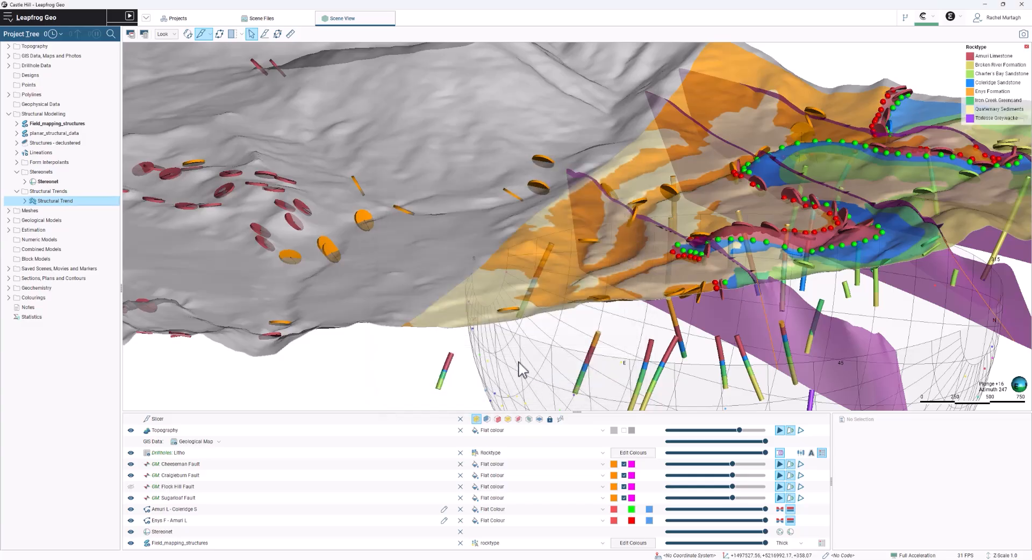
- Review the surfacing and trend settings of the North East Intrusion, including its additional options for value clipping and interpolant
{"action": "left_click", "coordinate": [9, 220]}
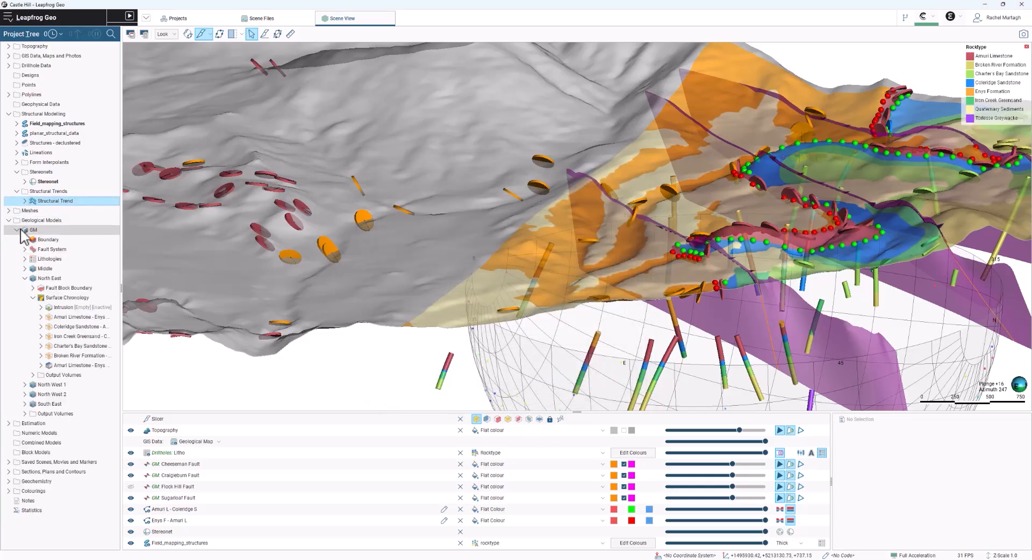
{"action": "double_click", "coordinate": [68, 308]}
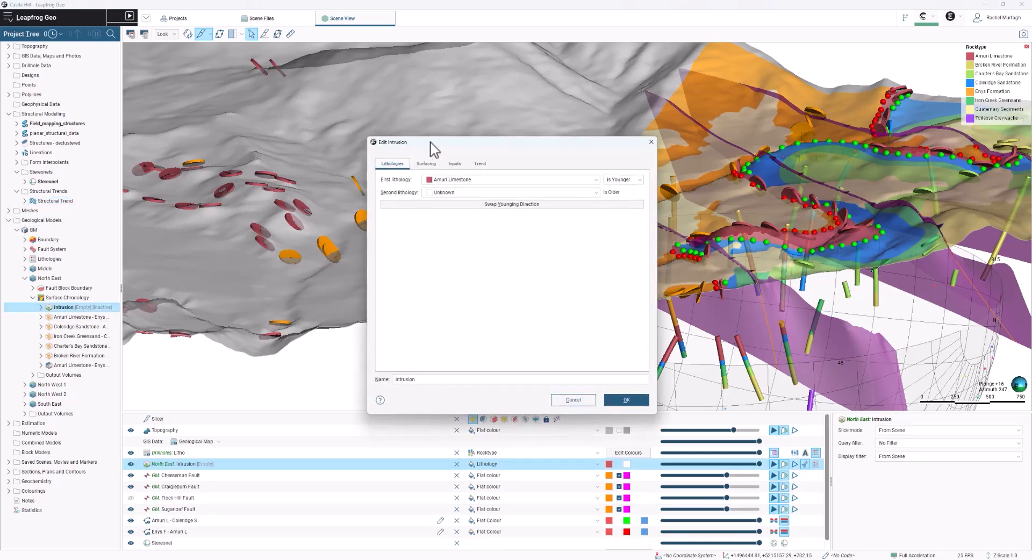
{"action": "left_click_drag", "start_coordinate": [433, 149], "coordinate": [266, 159]}
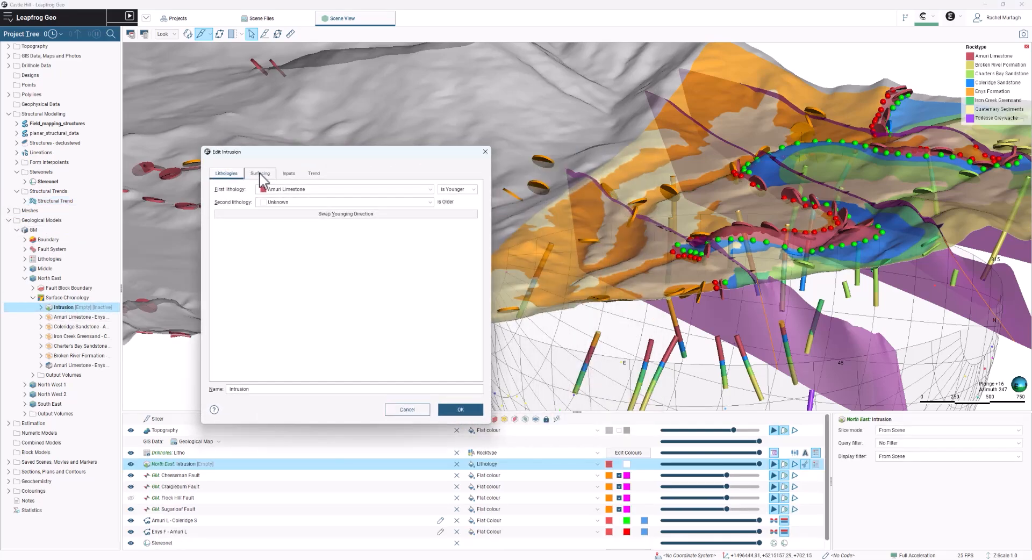
{"action": "left_click", "coordinate": [261, 175]}
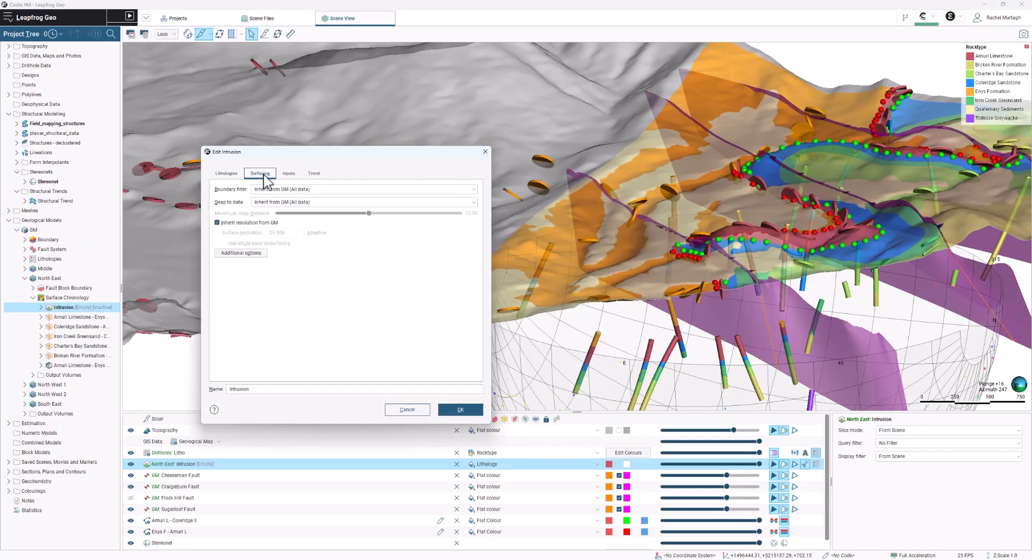
{"action": "left_click", "coordinate": [244, 253]}
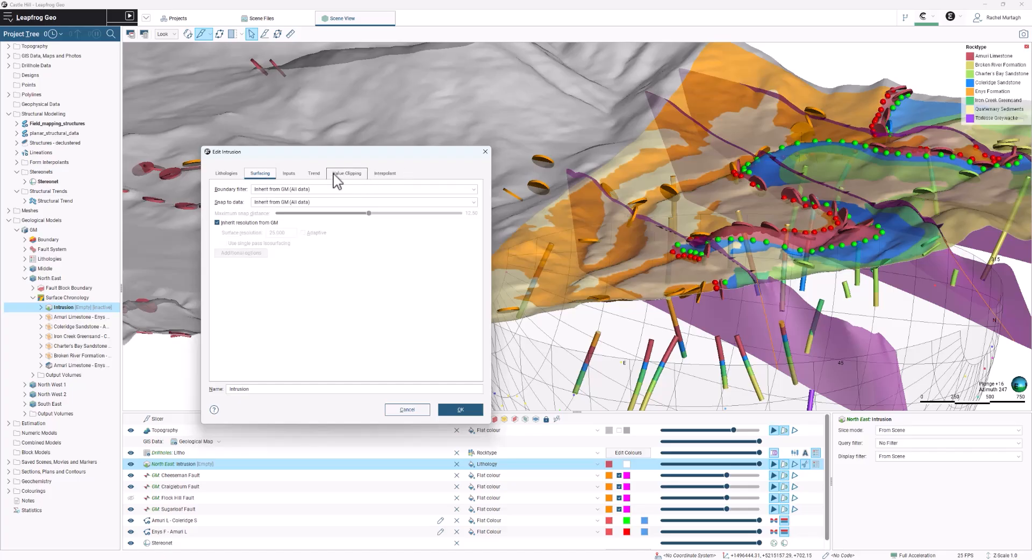
{"action": "left_click", "coordinate": [314, 174]}
{"action": "left_click", "coordinate": [249, 251]}
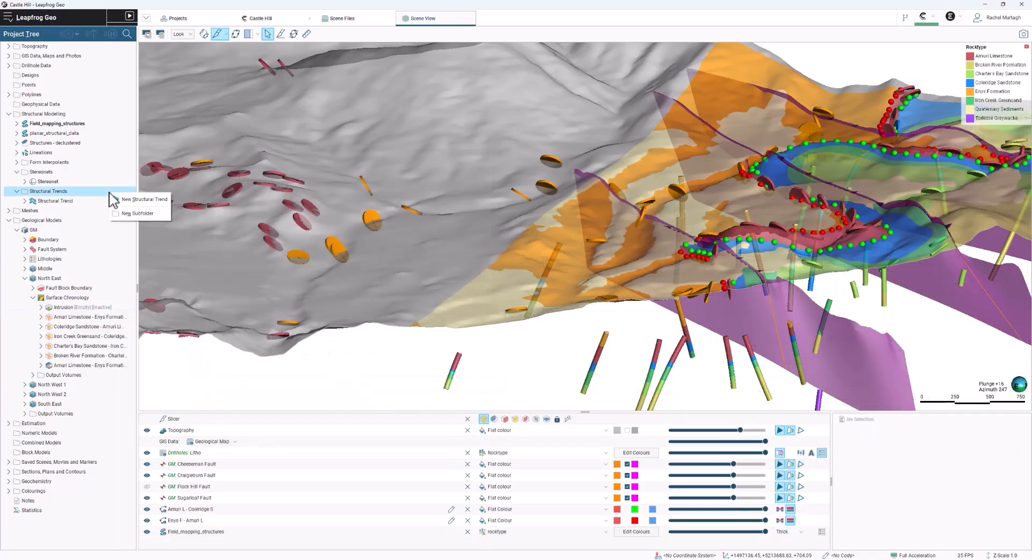
- Start a new Blending structural trend, review its Global Mean Trend settings, and discard it
{"action": "left_click", "coordinate": [133, 201]}
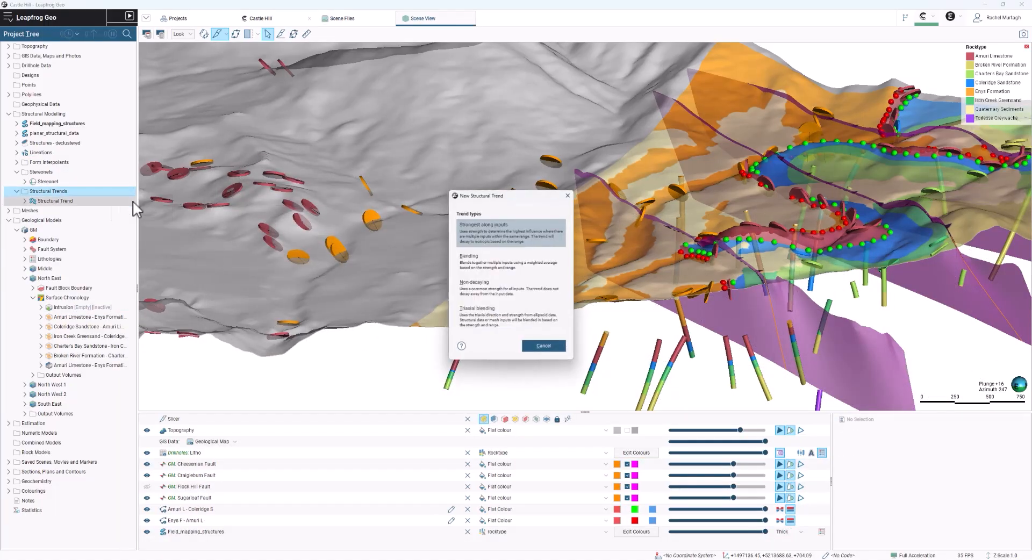
{"action": "left_click", "coordinate": [505, 269]}
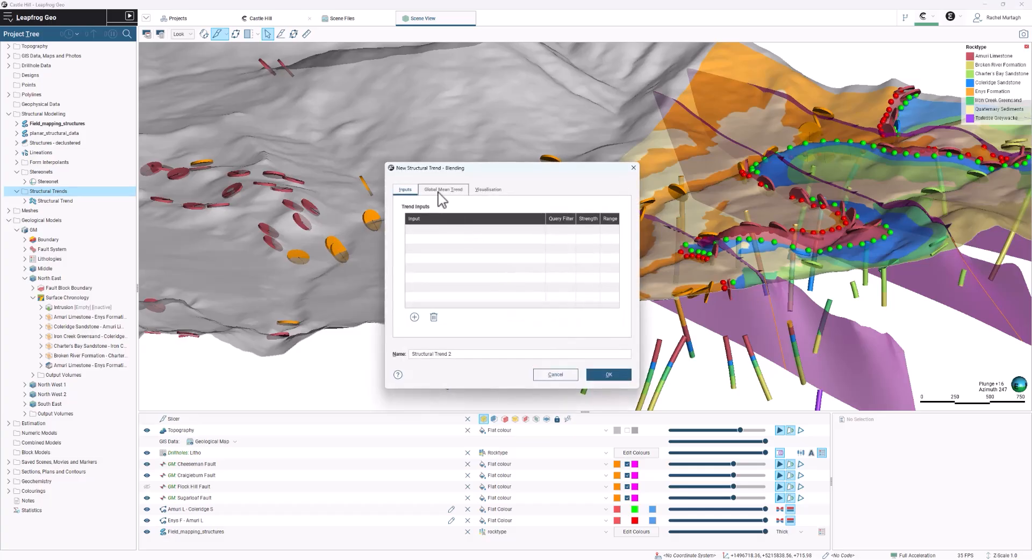
{"action": "left_click", "coordinate": [443, 192]}
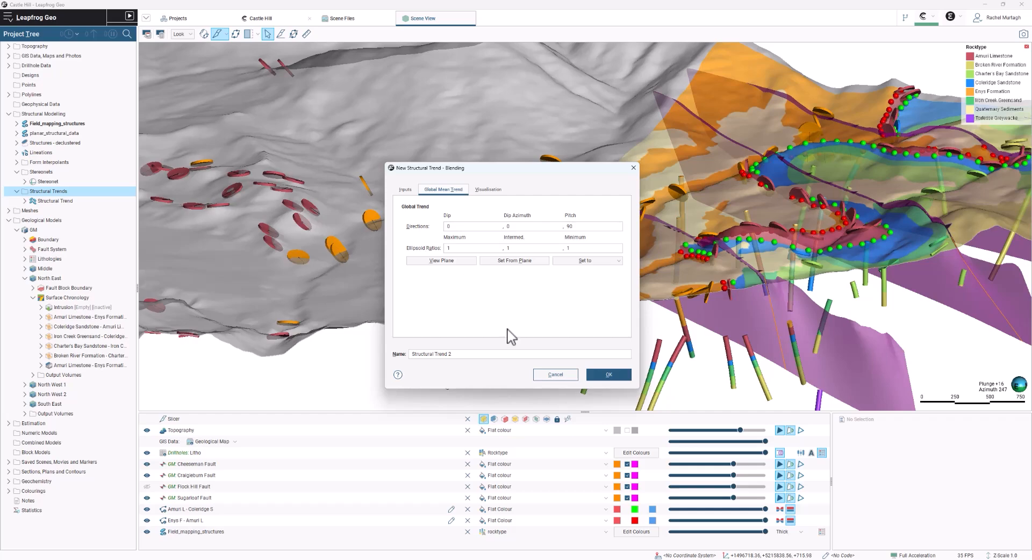
{"action": "left_click", "coordinate": [564, 374]}
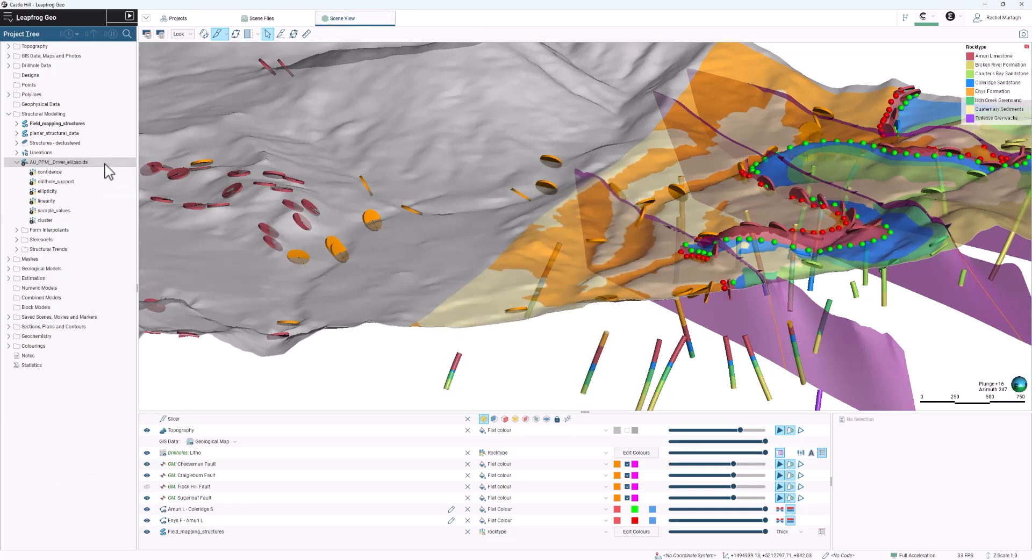
- Review the calculation item types available for the AU_PPM_Driver_ellipsoids data without creating one, and close its calculations
{"action": "right_click", "coordinate": [107, 169]}
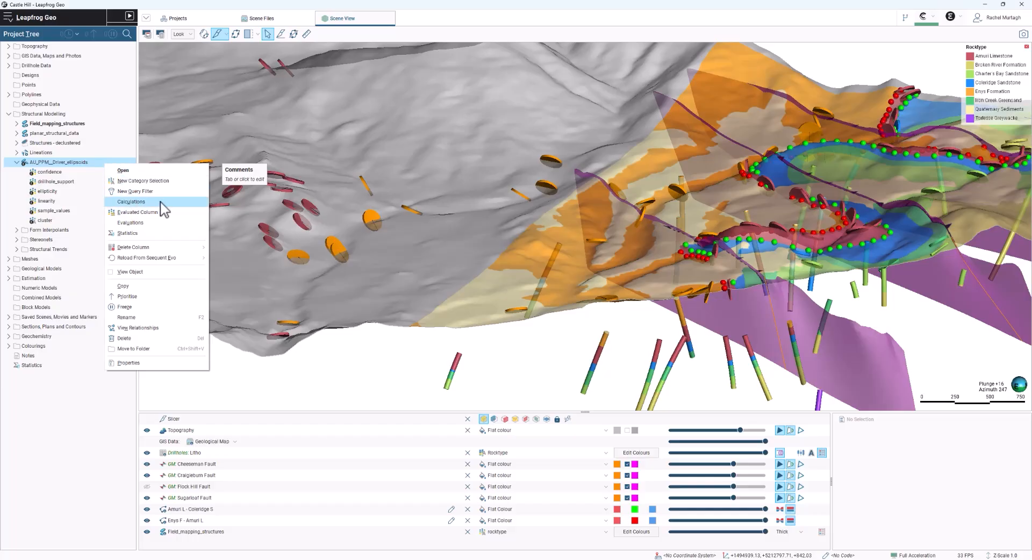
{"action": "left_click", "coordinate": [131, 202]}
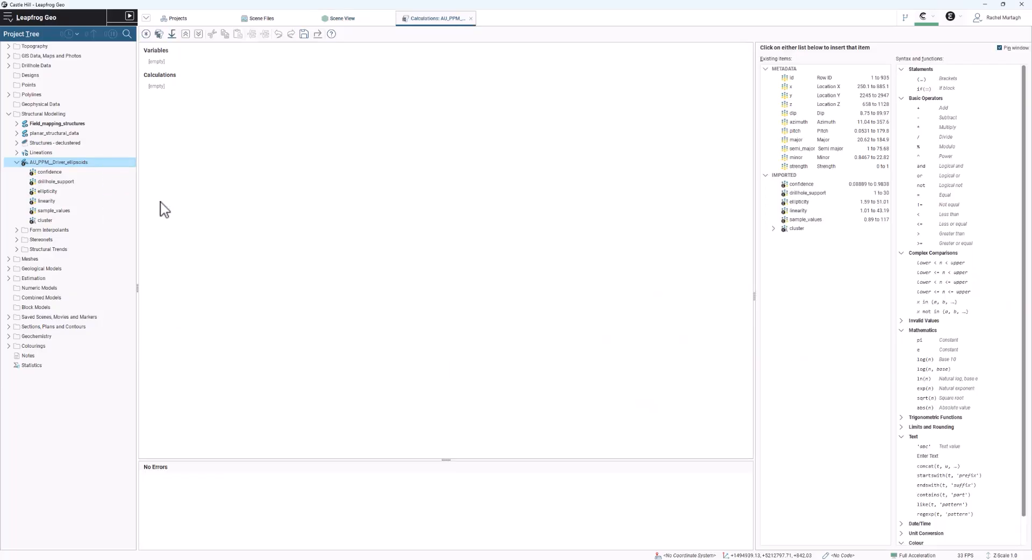
{"action": "left_click", "coordinate": [145, 36]}
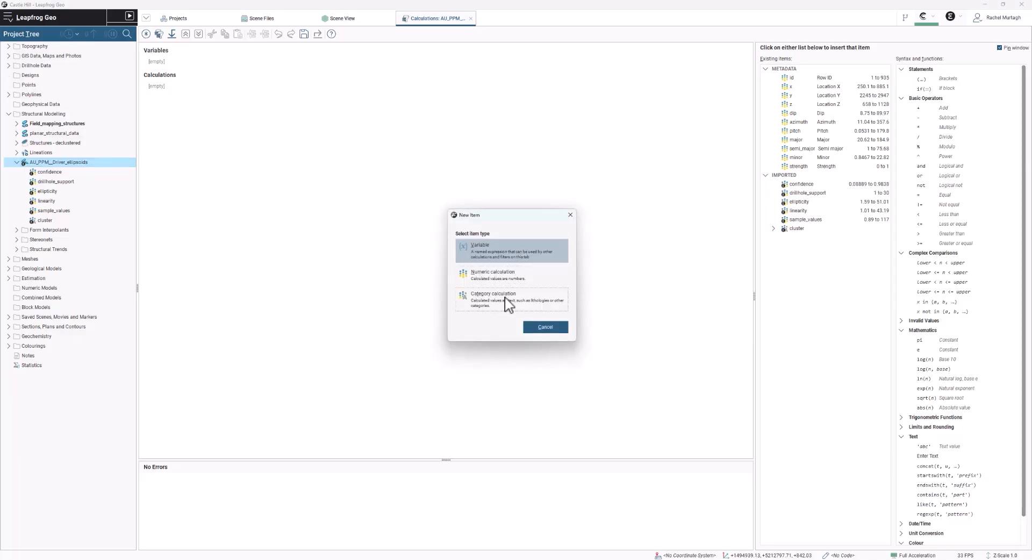
{"action": "left_click", "coordinate": [571, 215]}
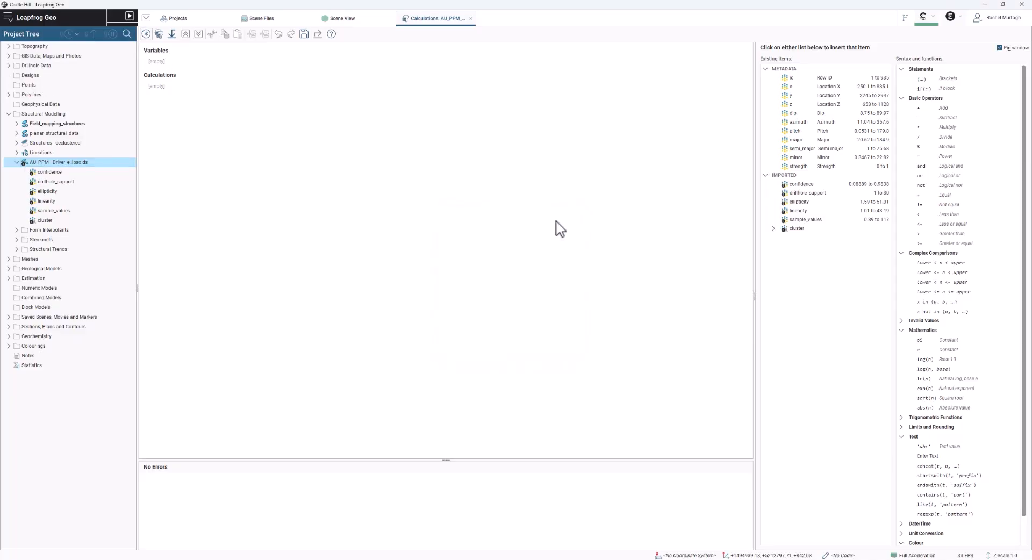
{"action": "left_click", "coordinate": [471, 18]}
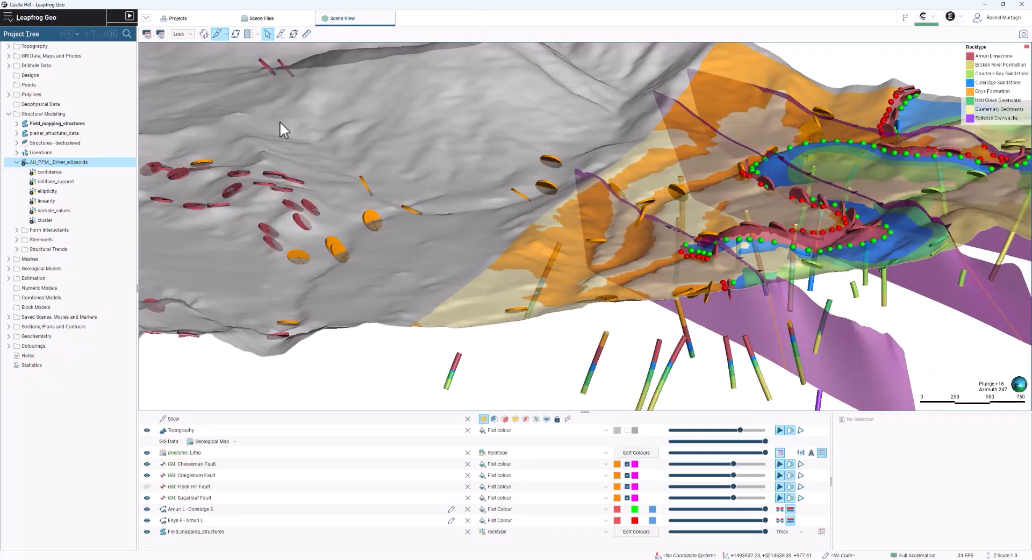
- Look through the statistics types offered for the AU_PPM_Driver_ellipsoids data, including Bingham Analysis and Box Plot, without choosing one
{"action": "right_click", "coordinate": [104, 163]}
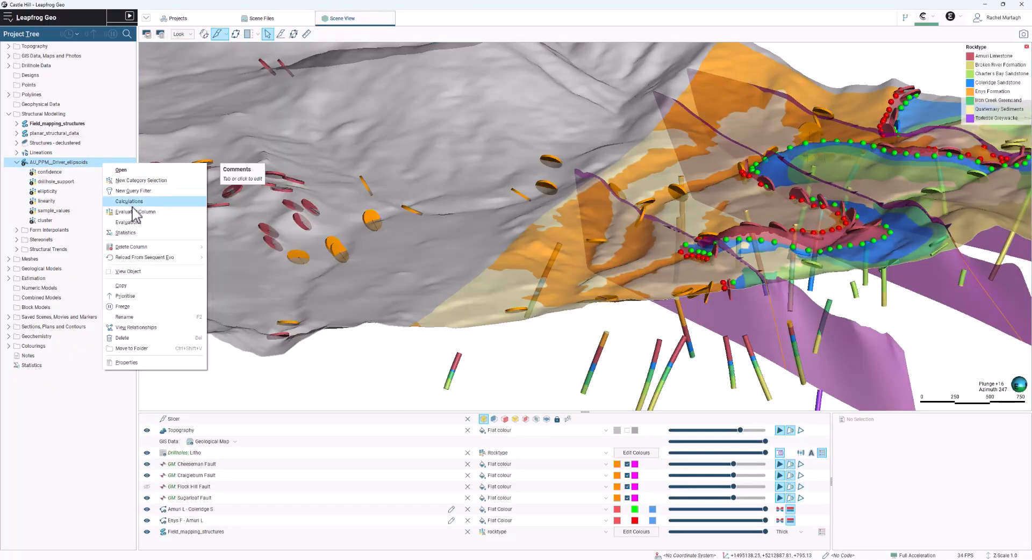
{"action": "left_click", "coordinate": [146, 234]}
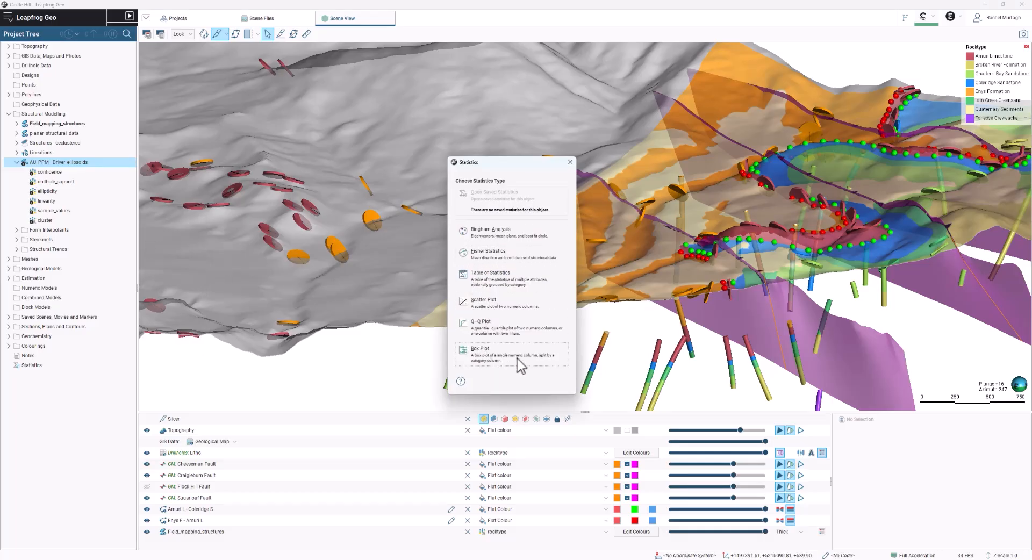
{"action": "left_click", "coordinate": [570, 163]}
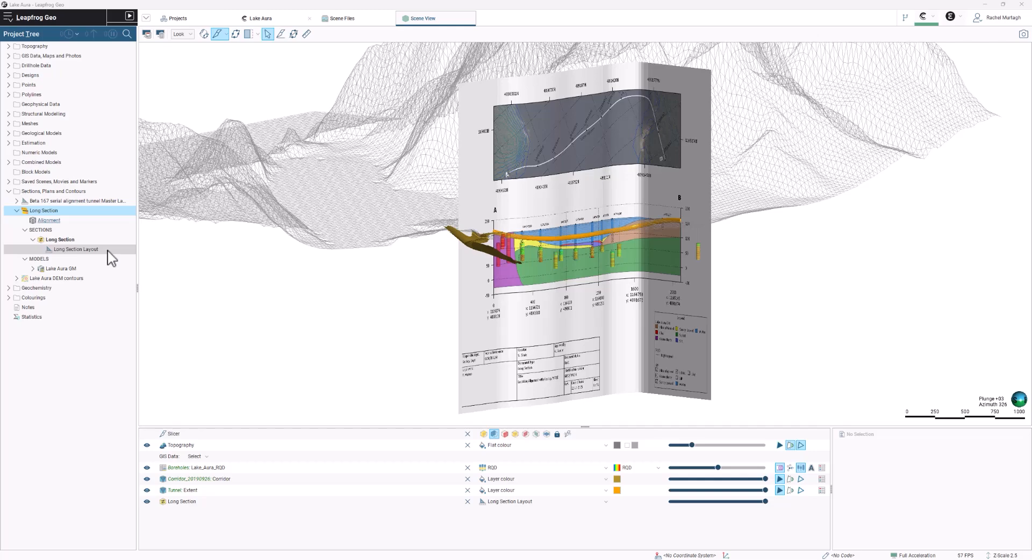
- Check the section parameters of the Long Section without changing them and open the Long Section Layout
{"action": "double_click", "coordinate": [53, 210]}
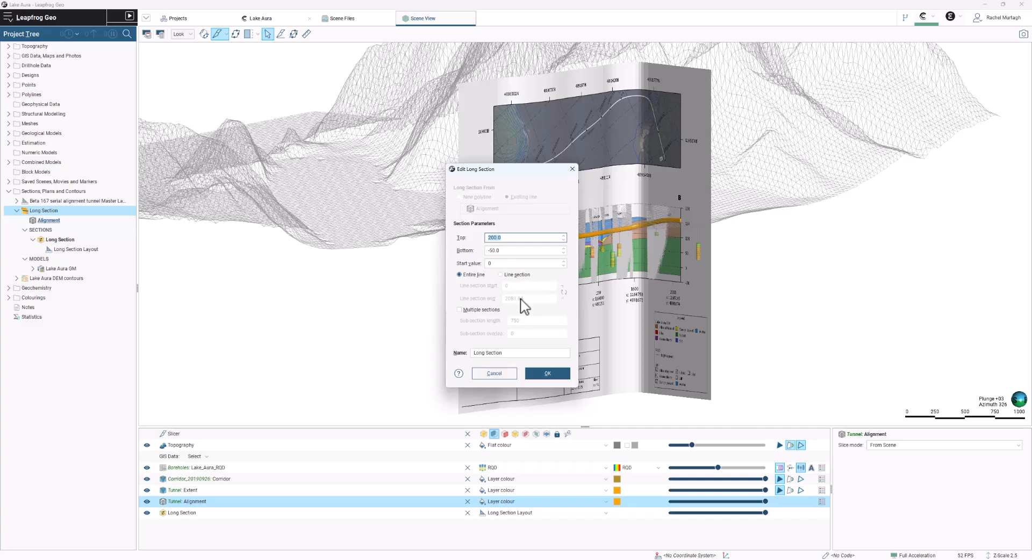
{"action": "left_click", "coordinate": [501, 375]}
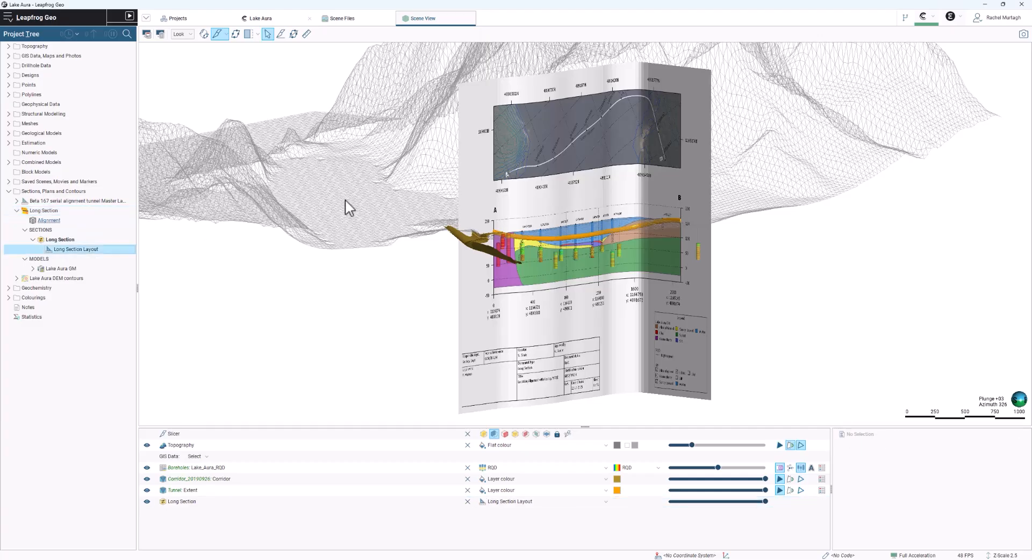
{"action": "double_click", "coordinate": [97, 249]}
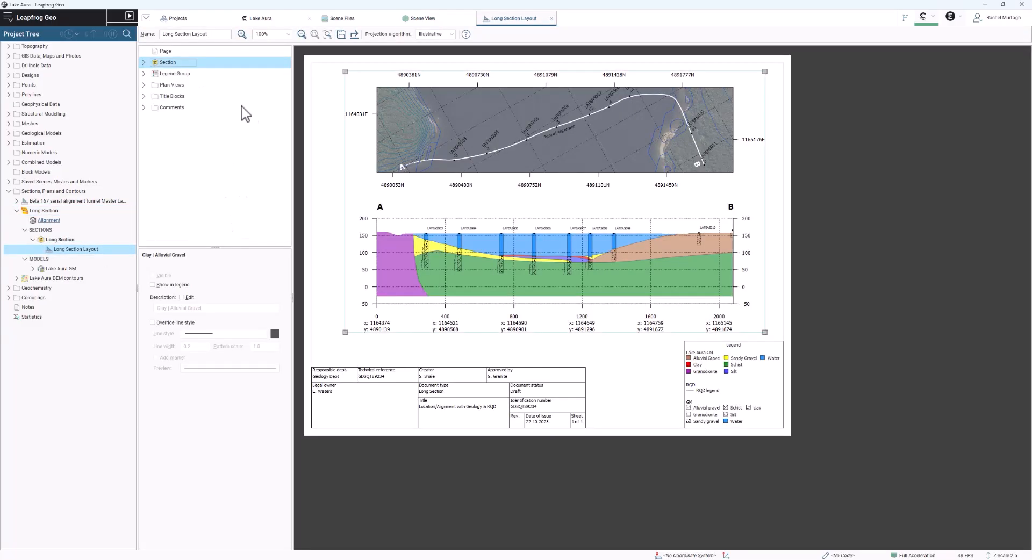
- Review the plan view options in the layout and the Strip View's width, drillhole set and section line settings
{"action": "left_click", "coordinate": [144, 85]}
{"action": "right_click", "coordinate": [200, 85]}
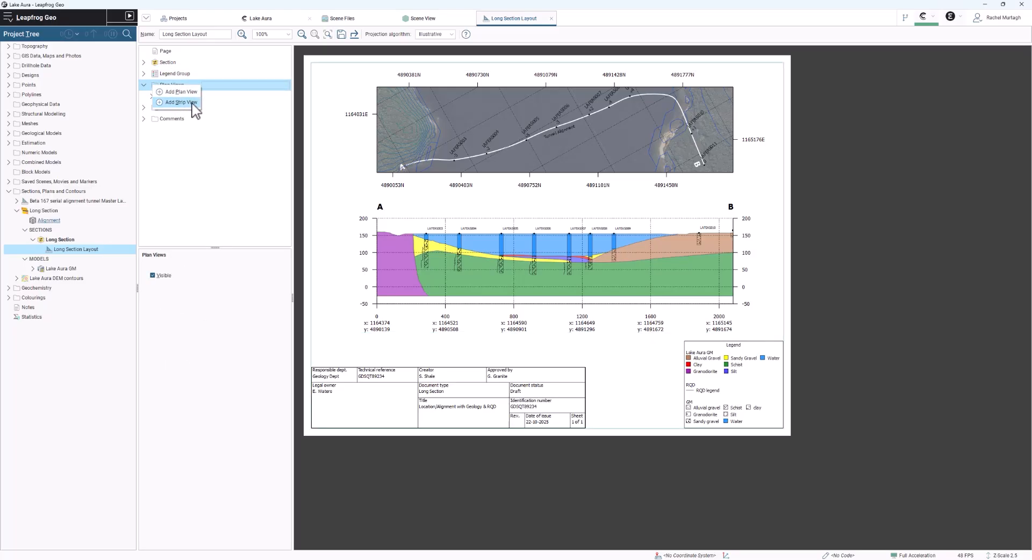
{"action": "left_click", "coordinate": [192, 103]}
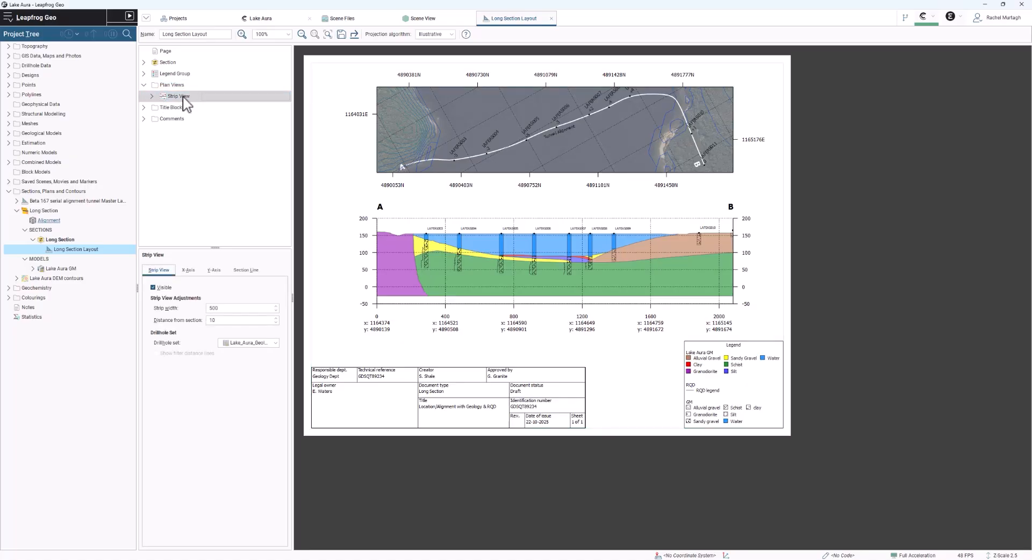
{"action": "left_click", "coordinate": [248, 270]}
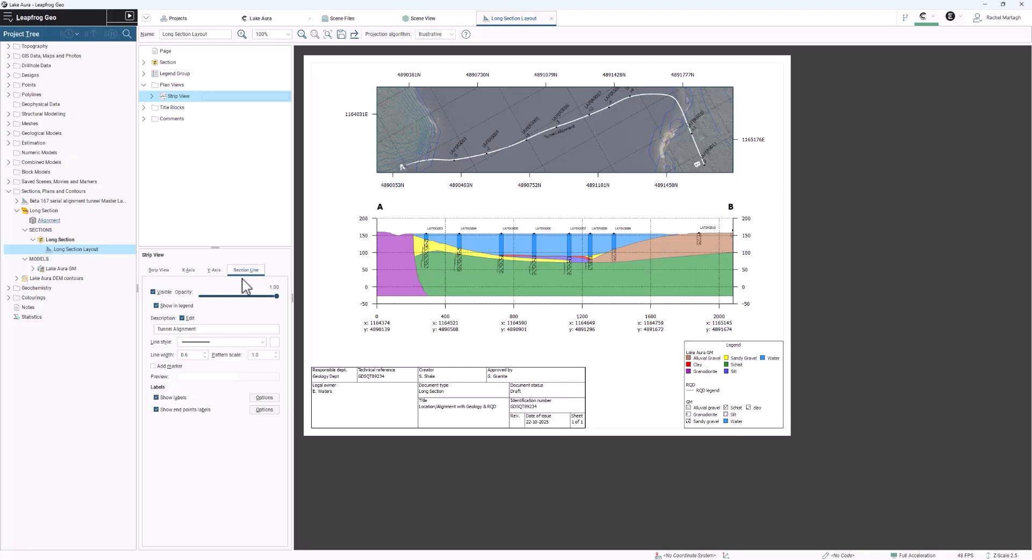
- Review the top label options for Lake_Aura_Geology in the Strip View and move the B end-point label away from the alignment
{"action": "left_click", "coordinate": [152, 96]}
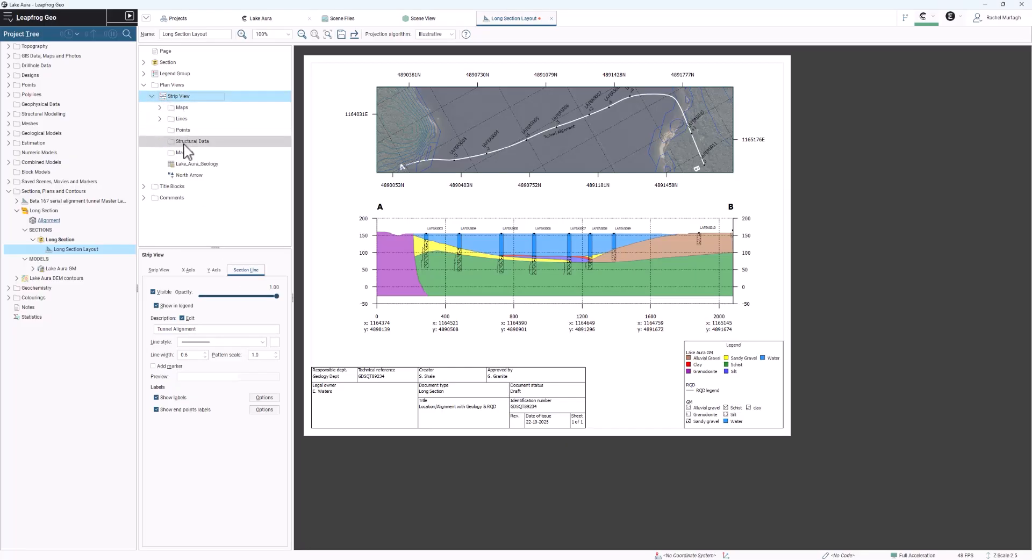
{"action": "left_click", "coordinate": [230, 165]}
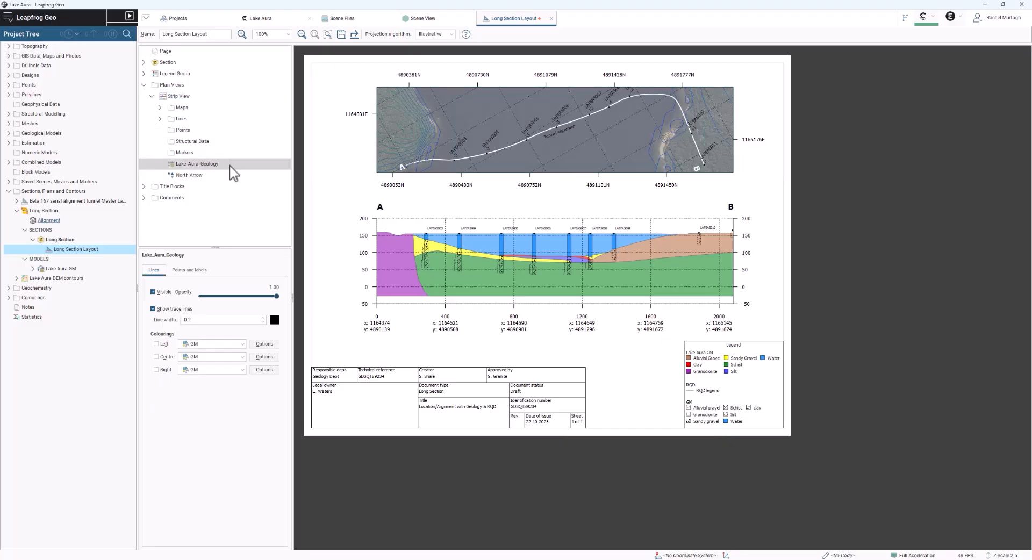
{"action": "left_click", "coordinate": [200, 270]}
{"action": "left_click", "coordinate": [224, 321]}
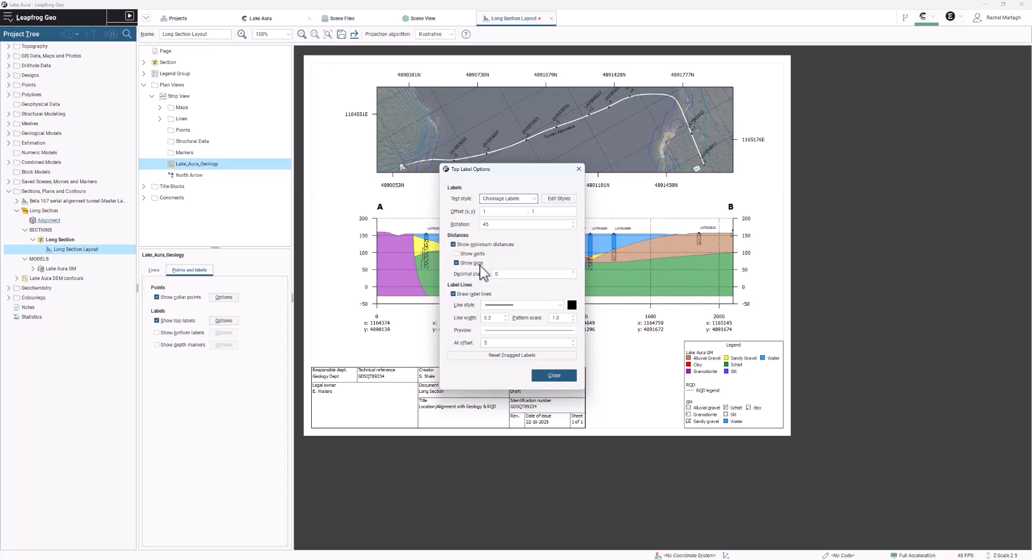
{"action": "left_click", "coordinate": [554, 375]}
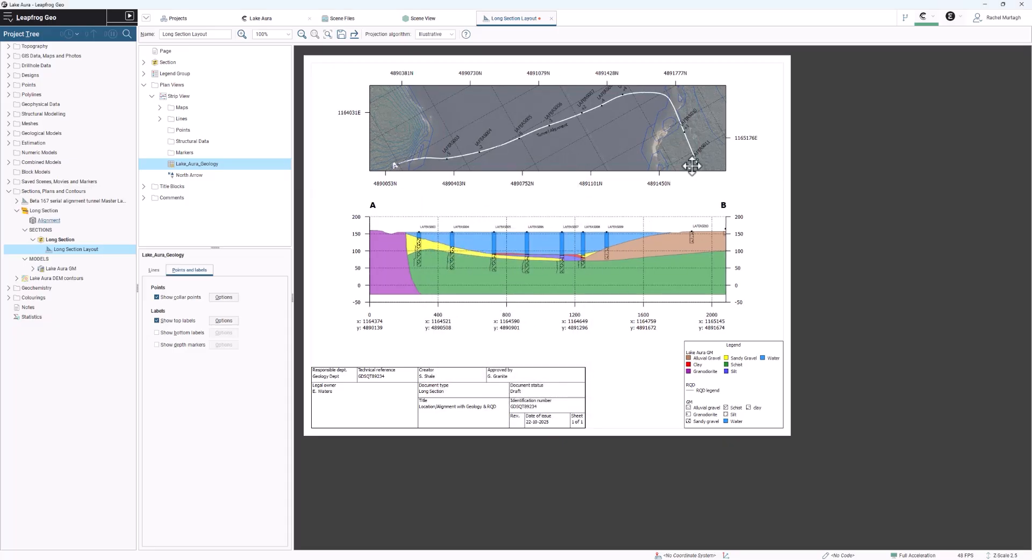
{"action": "left_click_drag", "start_coordinate": [692, 167], "coordinate": [714, 152]}
- Review the section's axis settings and toggle the X-axis projected distance off and on to compare the labels
{"action": "left_click", "coordinate": [203, 67]}
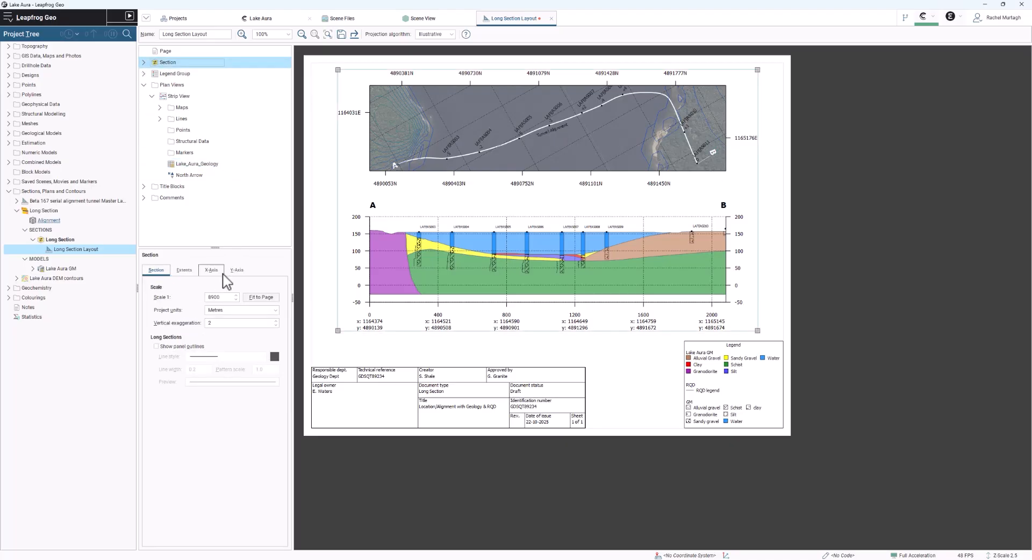
{"action": "left_click", "coordinate": [236, 270]}
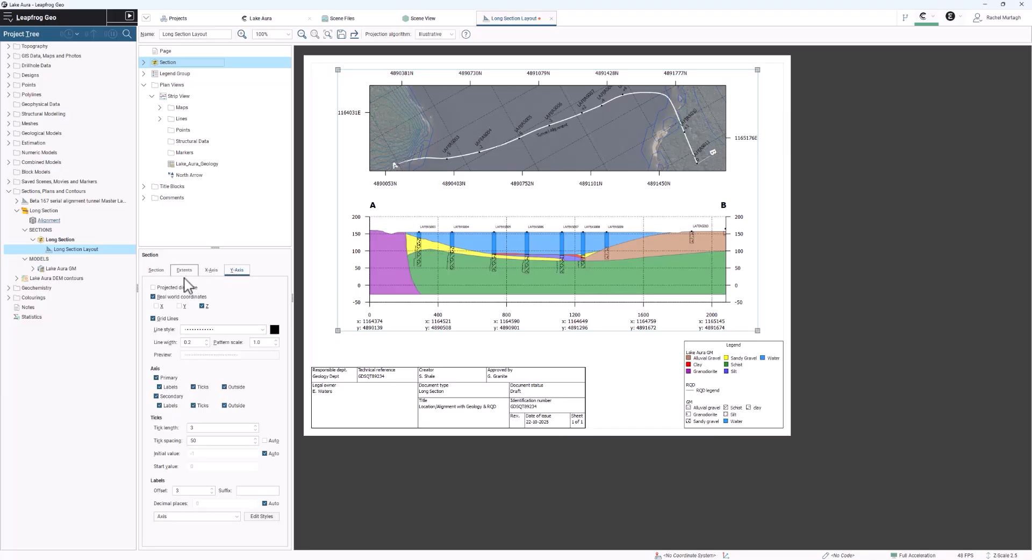
{"action": "left_click", "coordinate": [211, 271]}
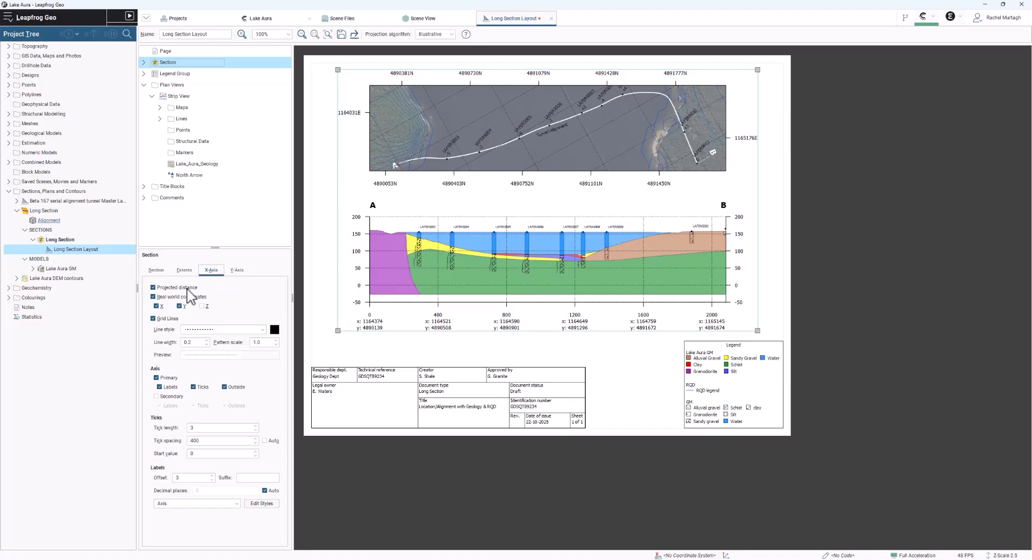
{"action": "left_click", "coordinate": [153, 287]}
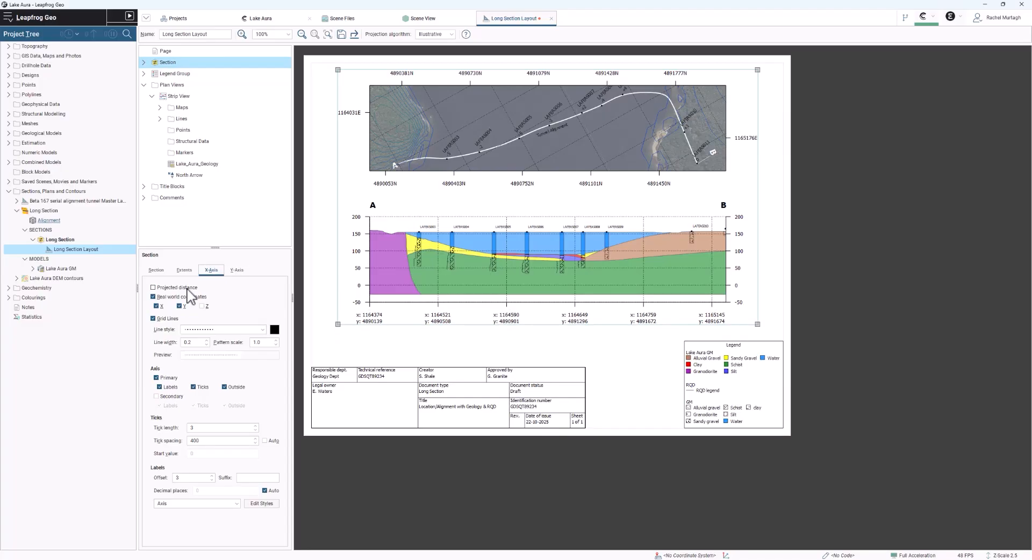
{"action": "left_click", "coordinate": [188, 290]}
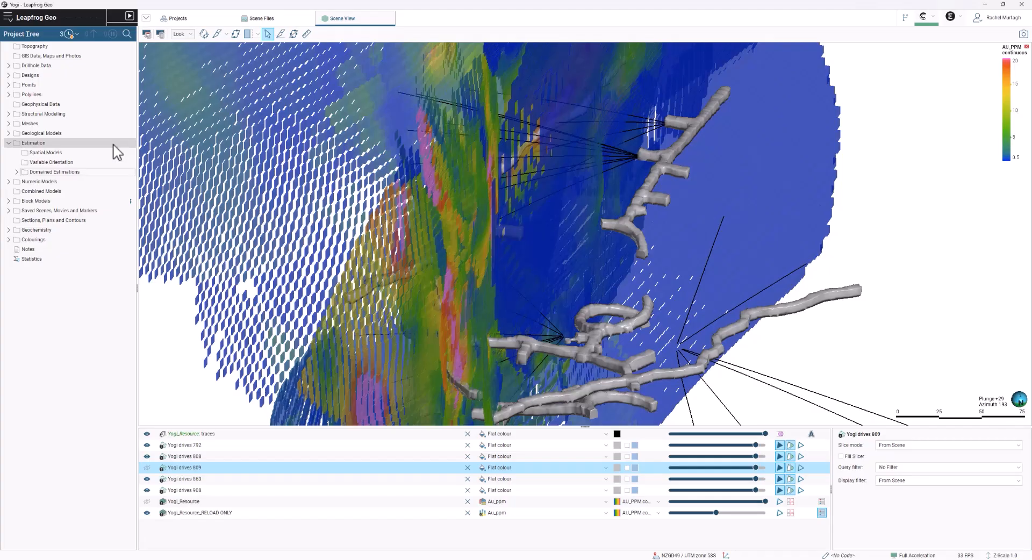
- Review the commands available for the Estimation and Domained Estimations folders and for Reg Block Model 10, including Run Conditional Simulation
{"action": "right_click", "coordinate": [113, 144]}
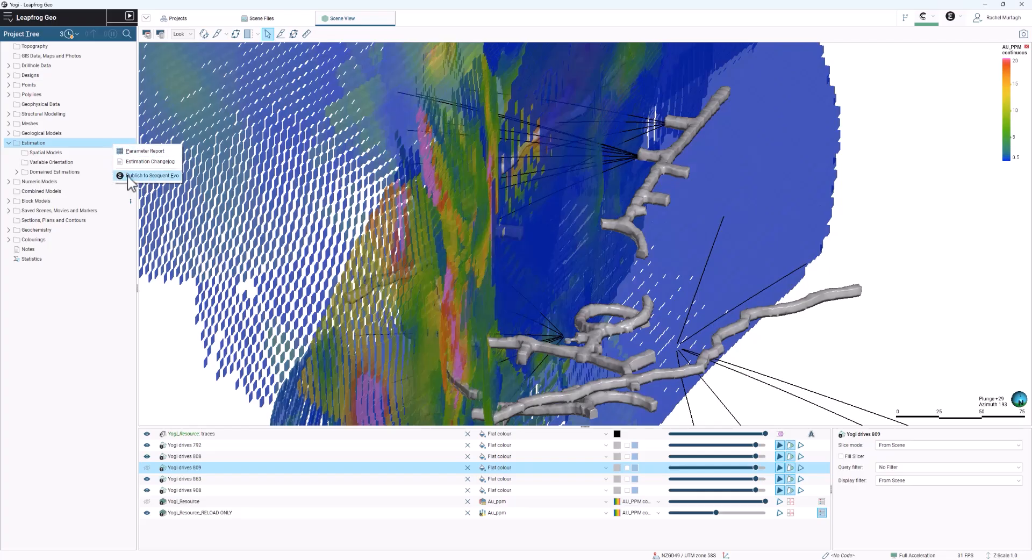
{"action": "right_click", "coordinate": [88, 173]}
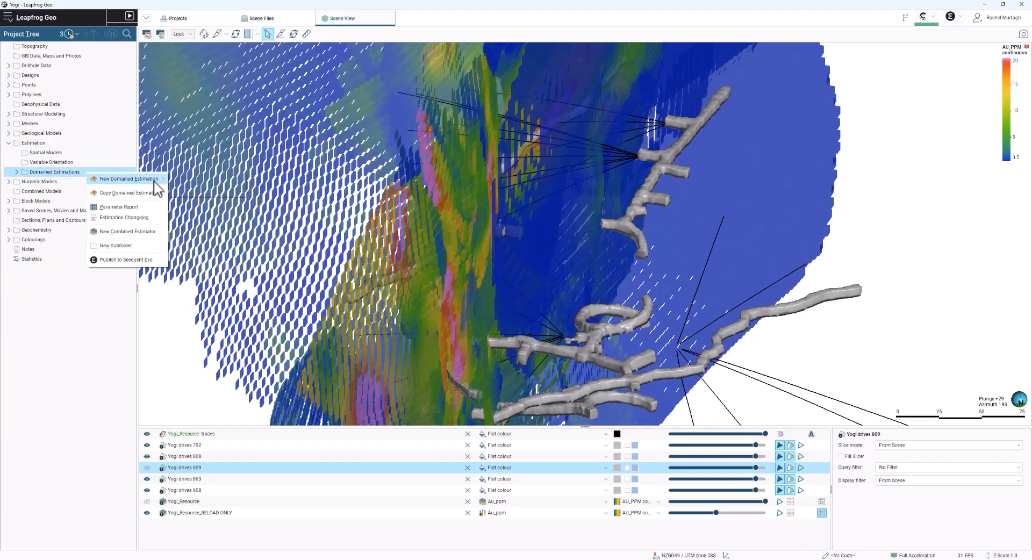
{"action": "left_click", "coordinate": [73, 213]}
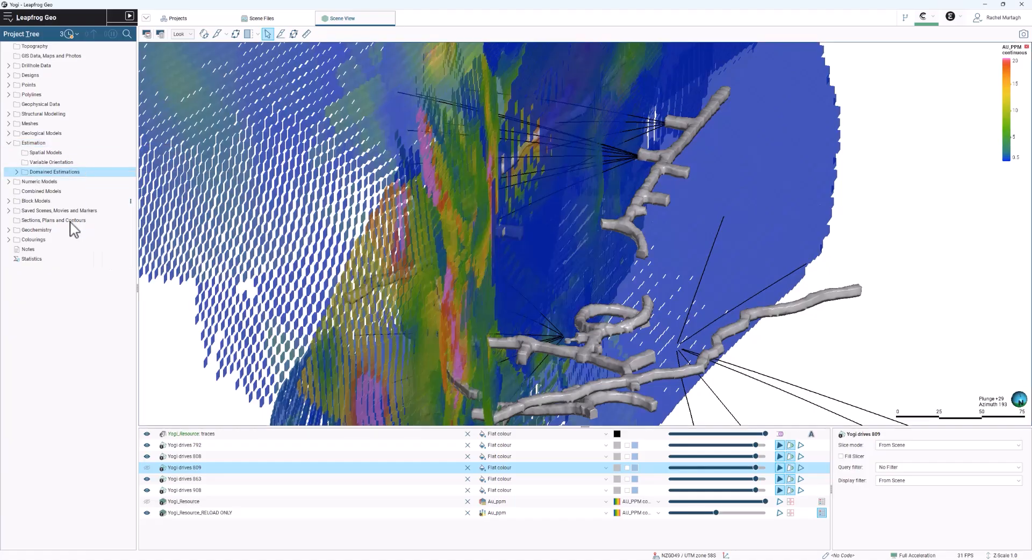
{"action": "left_click", "coordinate": [9, 202]}
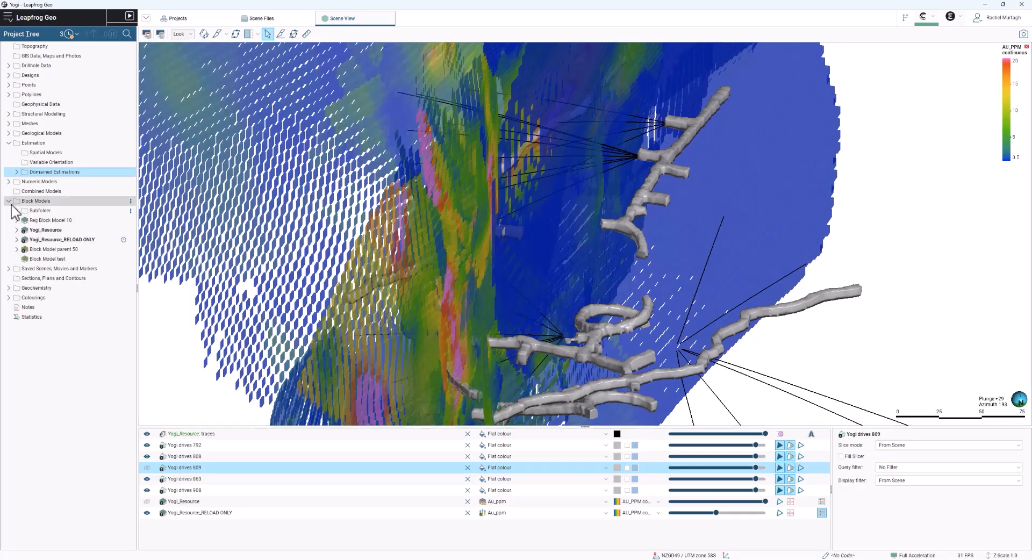
{"action": "right_click", "coordinate": [94, 221]}
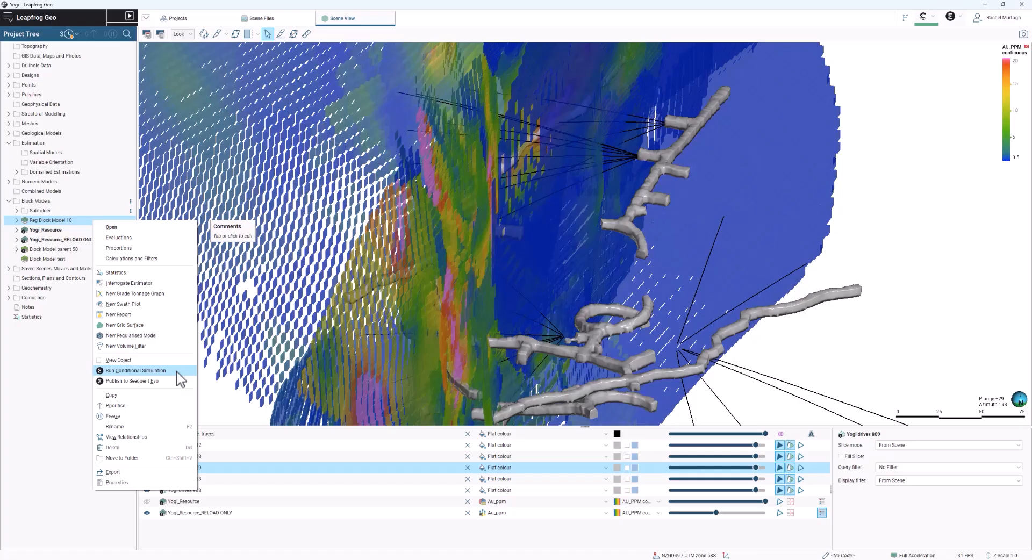
{"action": "left_click", "coordinate": [177, 372]}
- Start a new conditional simulation for AU_PPM in Vein System: 4200 and review its variogram and output settings
{"action": "right_click", "coordinate": [118, 269]}
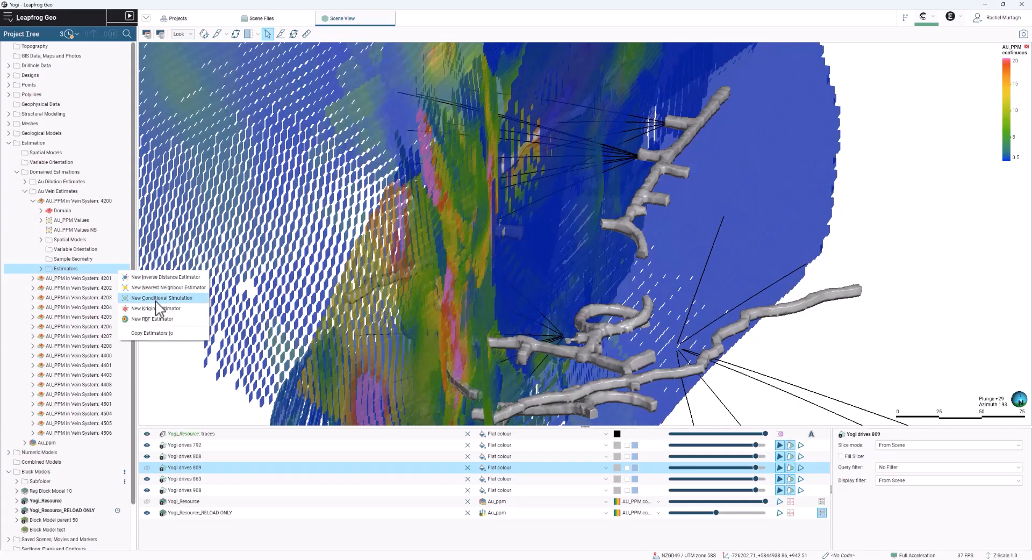
{"action": "left_click", "coordinate": [156, 298]}
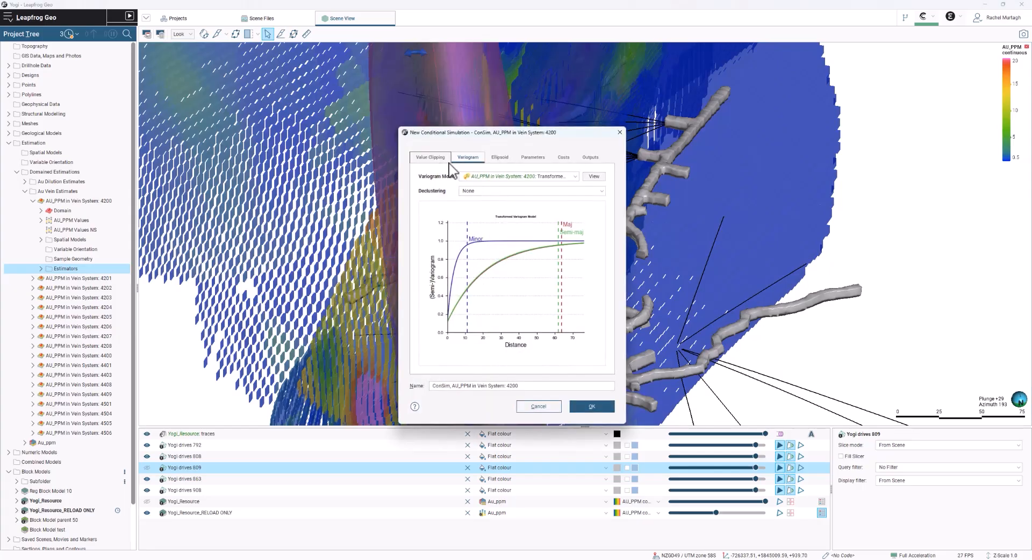
{"action": "left_click", "coordinate": [591, 157]}
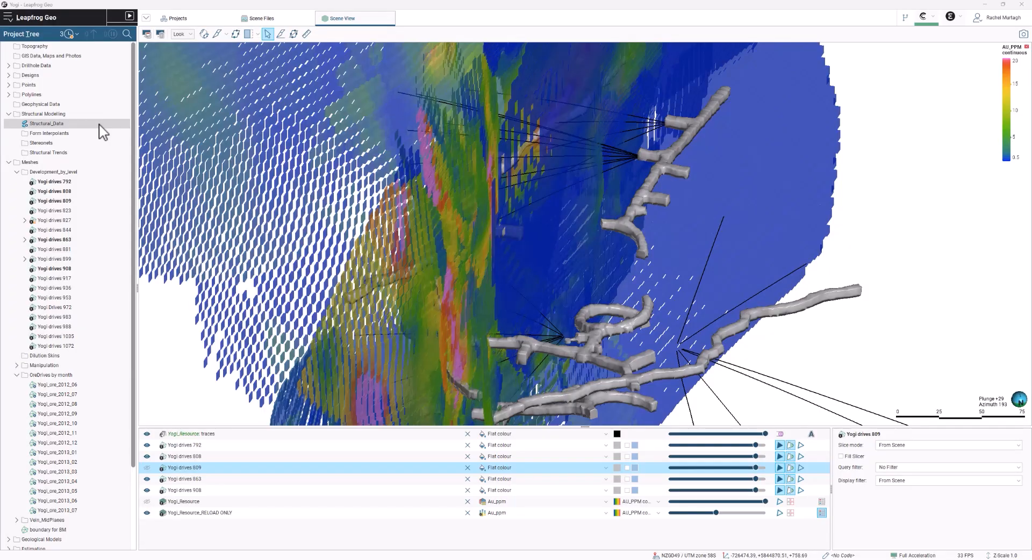
- Check the Seequent Evo folder selection when publishing Structural_Data, and leave without publishing
{"action": "right_click", "coordinate": [100, 125]}
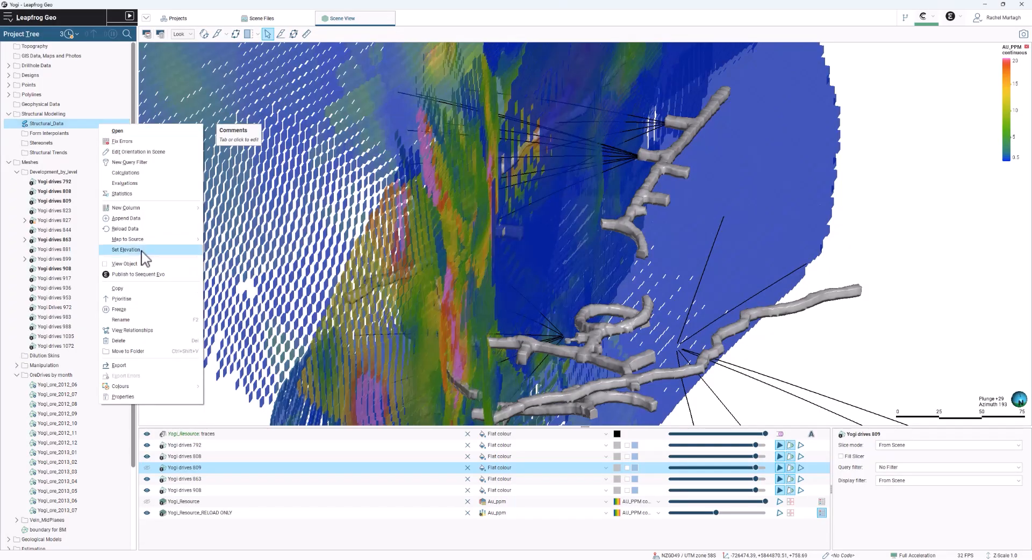
{"action": "left_click", "coordinate": [143, 260]}
{"action": "left_click", "coordinate": [500, 224]}
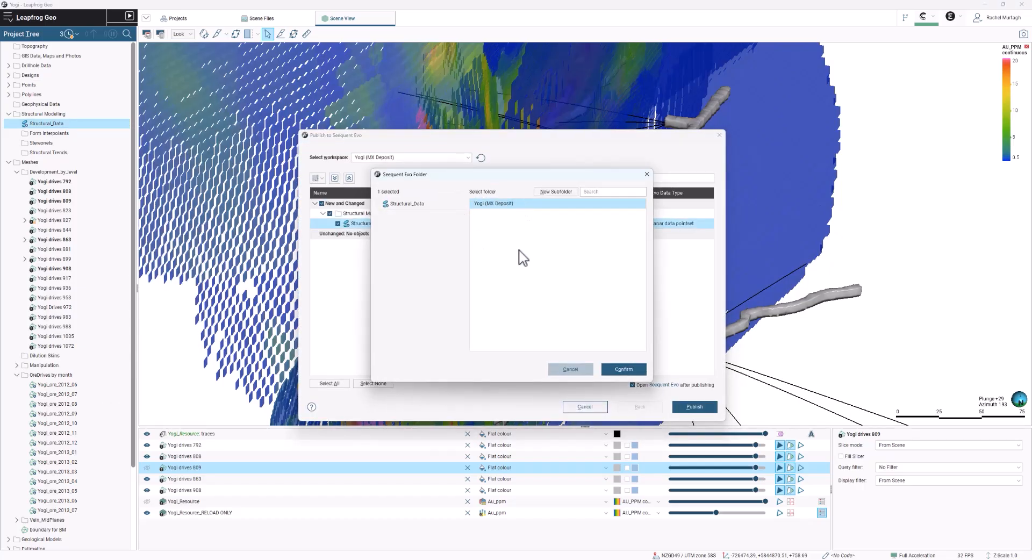
{"action": "left_click", "coordinate": [568, 370]}
{"action": "left_click", "coordinate": [585, 407]}
- Review the local ellipsoids available for import from Seequent Evo into Structural Modelling, and leave without importing
{"action": "right_click", "coordinate": [111, 114]}
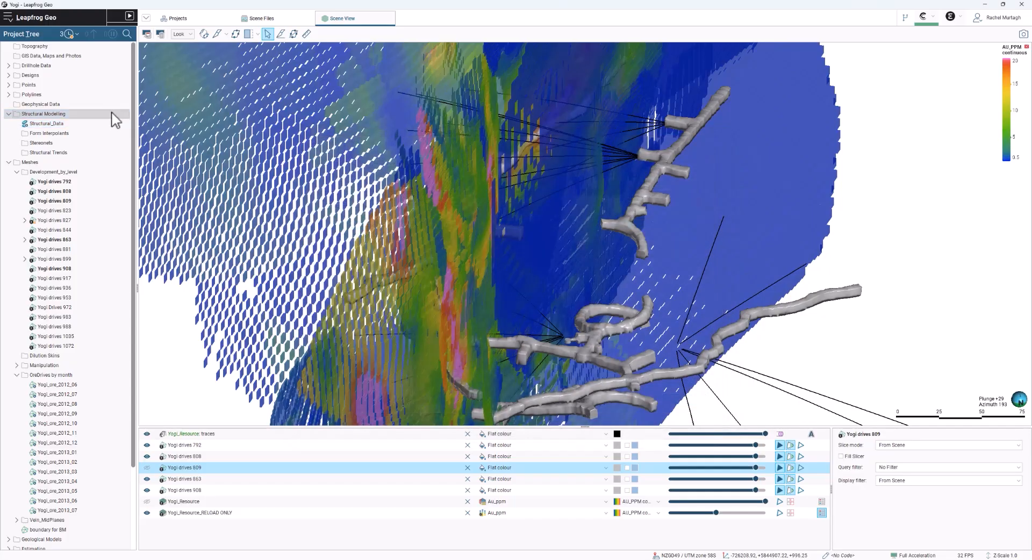
{"action": "mouse_move", "coordinate": [143, 139]}
{"action": "left_click", "coordinate": [215, 141]}
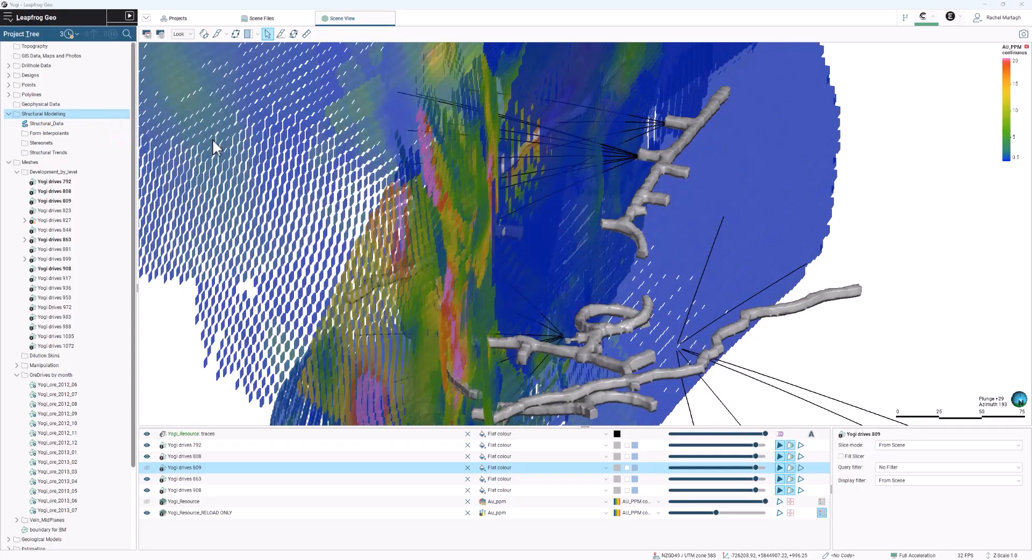
{"action": "left_click_drag", "start_coordinate": [673, 231], "coordinate": [757, 236]}
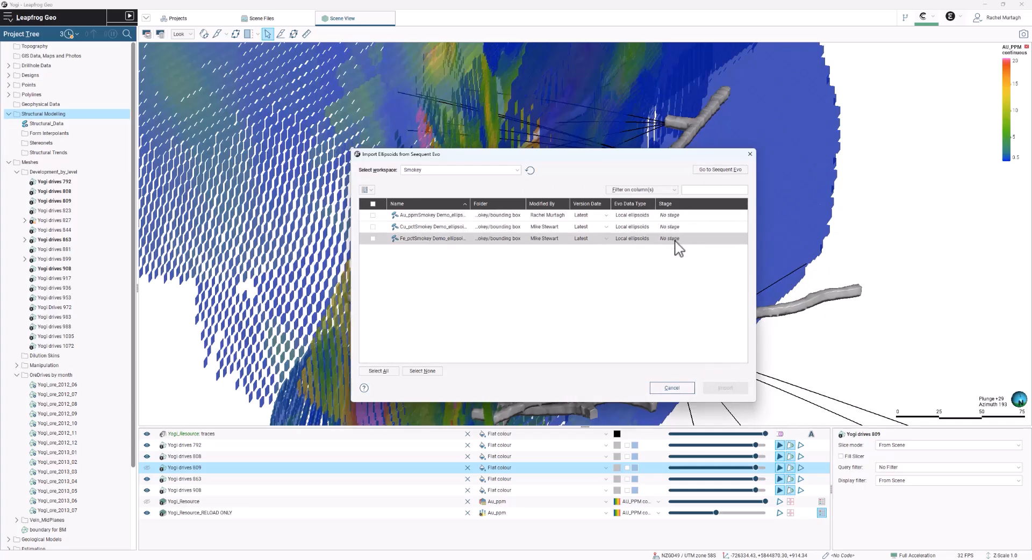
{"action": "left_click", "coordinate": [670, 388]}
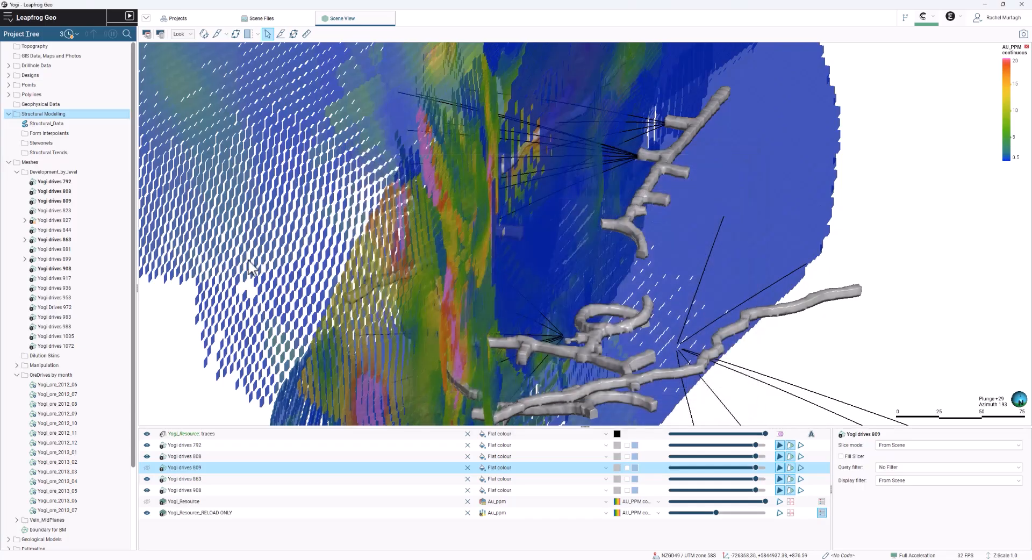
- Select the Development_by_level meshes from Yogi drives 792 through Yogi drives 917 and show the commands available for them together
{"action": "left_click", "coordinate": [95, 190]}
{"action": "left_click", "coordinate": [93, 279], "text": "shift"}
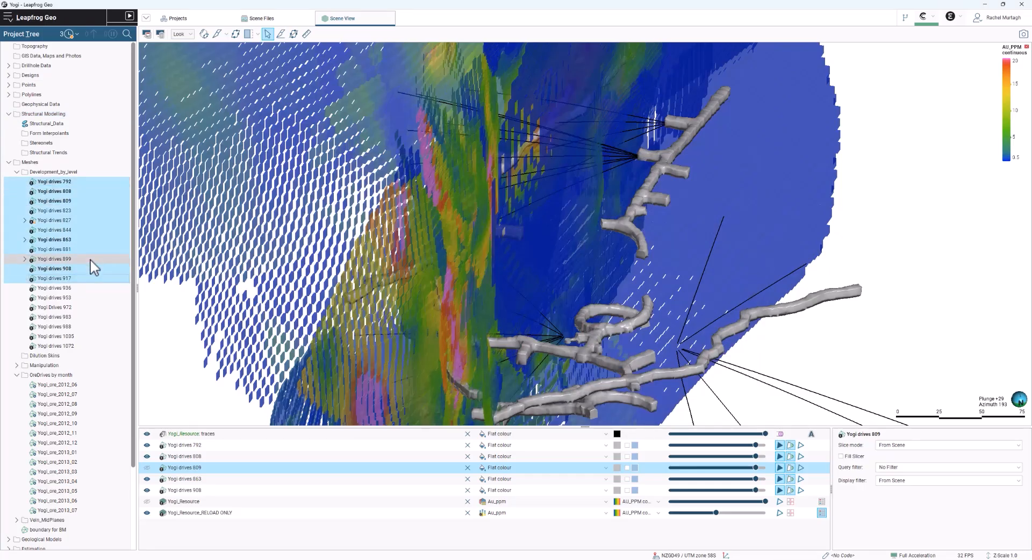
{"action": "right_click", "coordinate": [91, 260]}
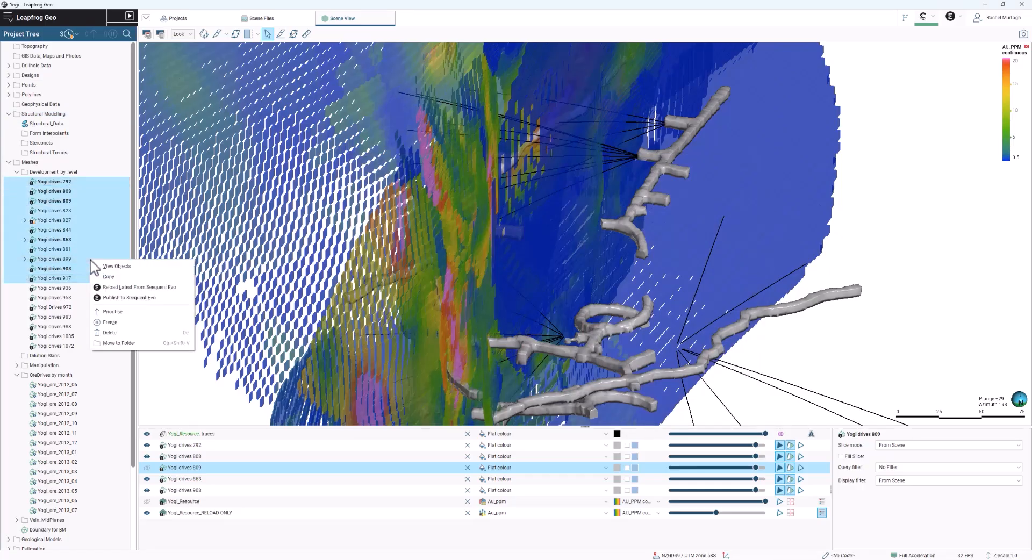